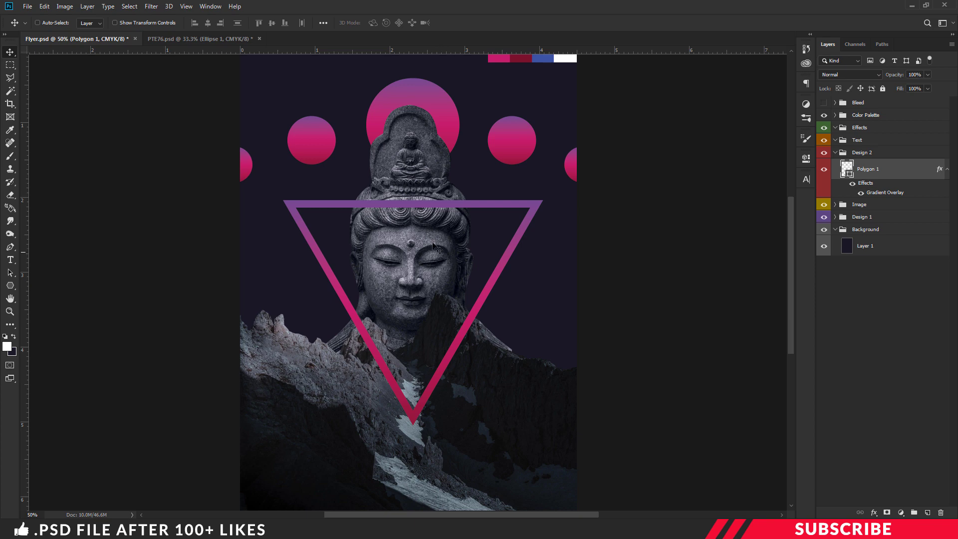
Add a layer mask to Polygon 1 and set the foreground colour to black (000000).
left_click(887, 513)
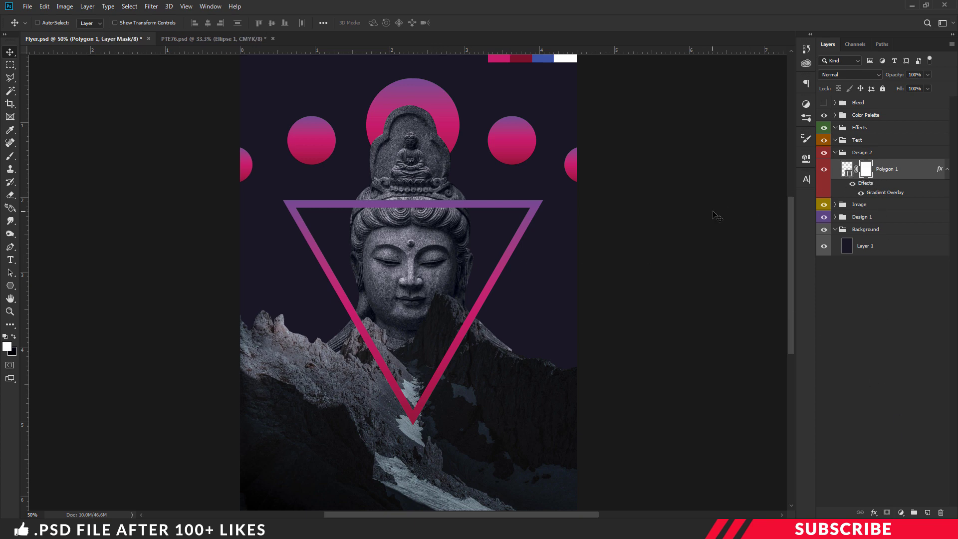
key("ctrl+plus")
key("ctrl+plus")
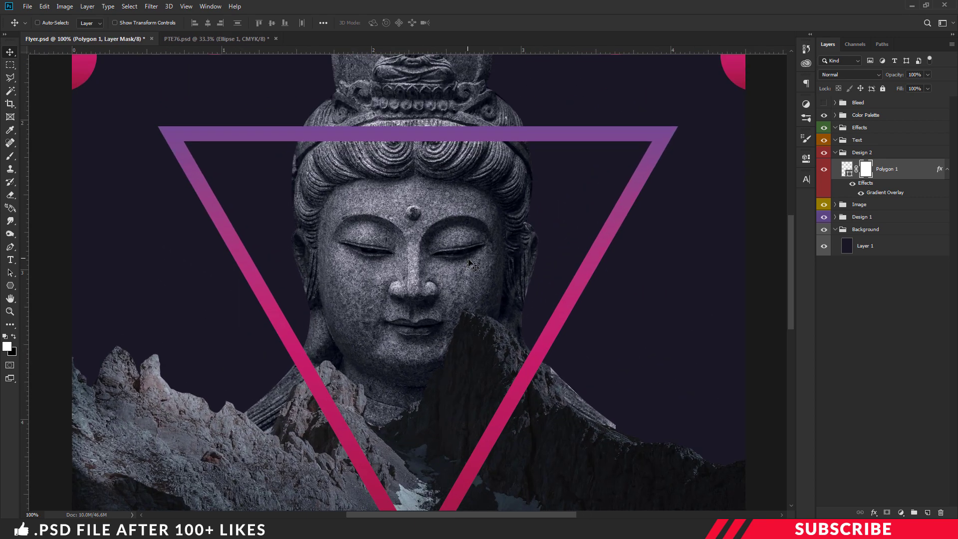
scroll(474, 267, "up", 4)
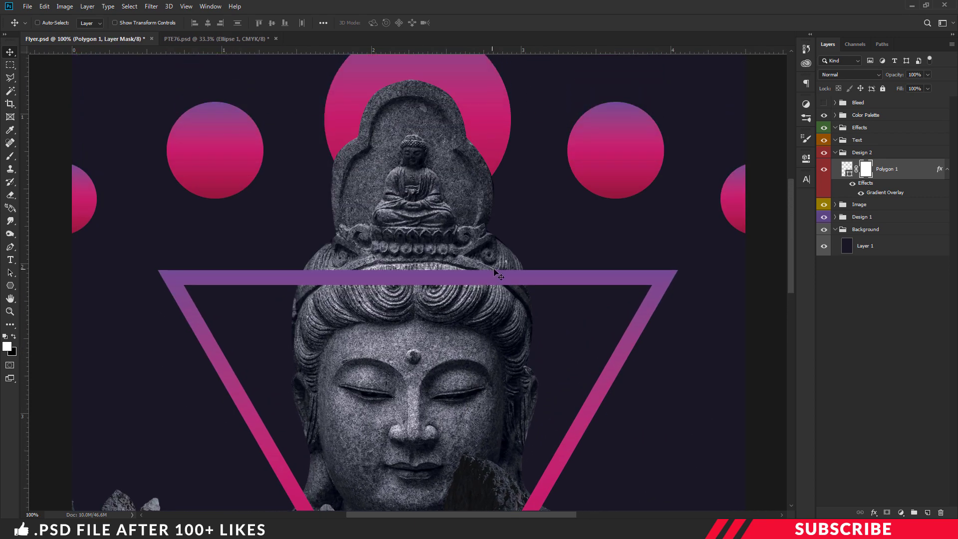
left_click(6, 346)
type("000000")
left_click(923, 256)
Paint black with a small Hard Round Pressure Opacity brush to hide the band over the statue's head.
key("b")
right_click(10, 158)
left_click(61, 157)
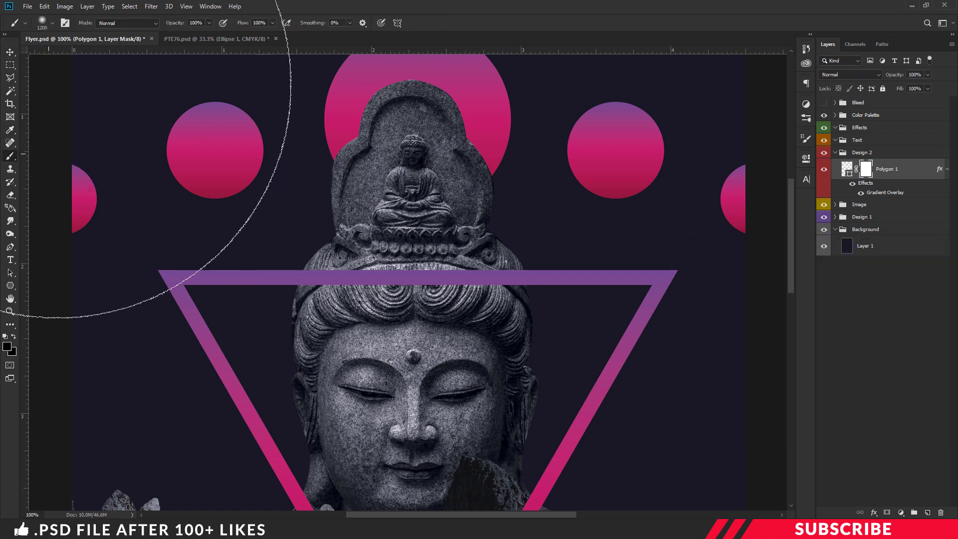
left_click(50, 23)
left_click(144, 187)
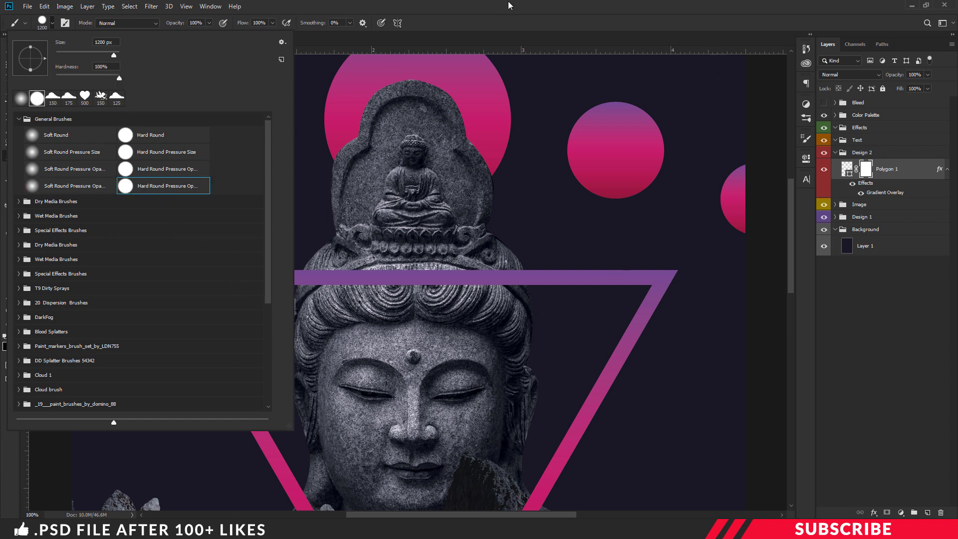
key("Return")
key("bracketleft")
key("bracketleft")
key("bracketleft")
key("bracketleft")
key("bracketleft")
key("bracketleft")
key("bracketleft")
key("bracketleft")
key("bracketleft")
key("bracketleft")
key("bracketleft")
key("bracketleft")
key("bracketleft")
key("bracketleft")
key("bracketleft")
key("bracketleft")
key("bracketleft")
key("bracketleft")
key("bracketleft")
key("bracketleft")
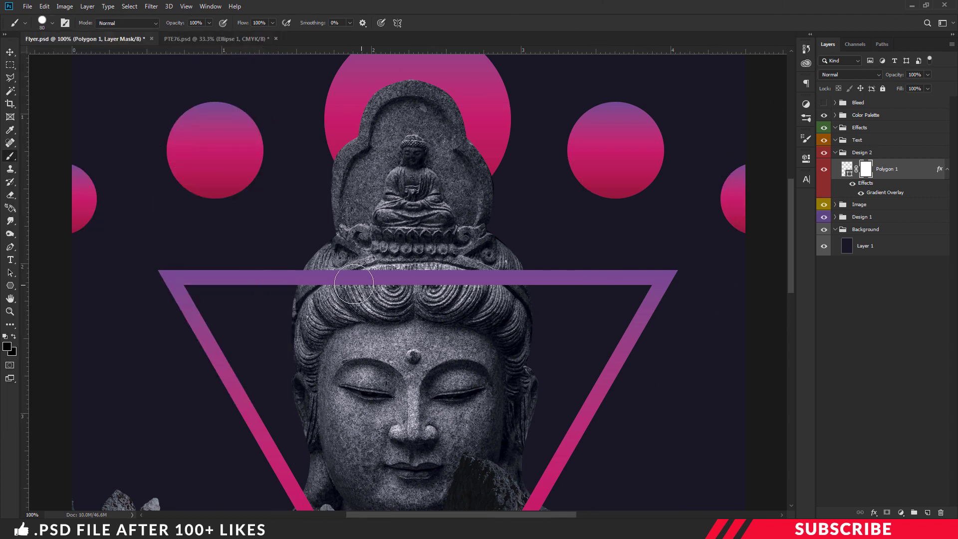
key("ctrl+plus")
key("bracketleft")
mouse_move(220, 272)
left_mouse_down()
mouse_move(618, 267)
mouse_move(624, 293)
left_mouse_up()
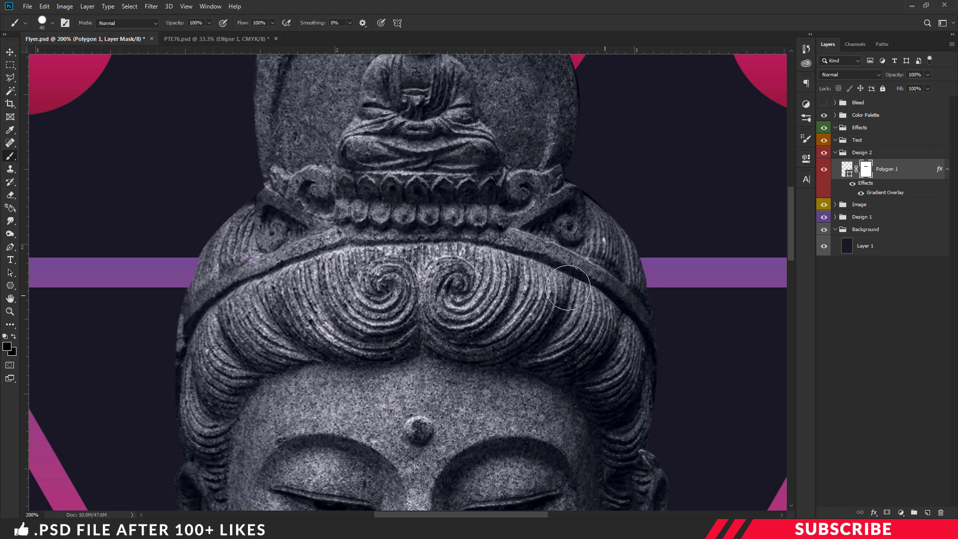
Paint with white to restore the triangle's top band on the right side.
key("ctrl+minus")
left_click(7, 346)
left_click(694, 265)
left_click(919, 260)
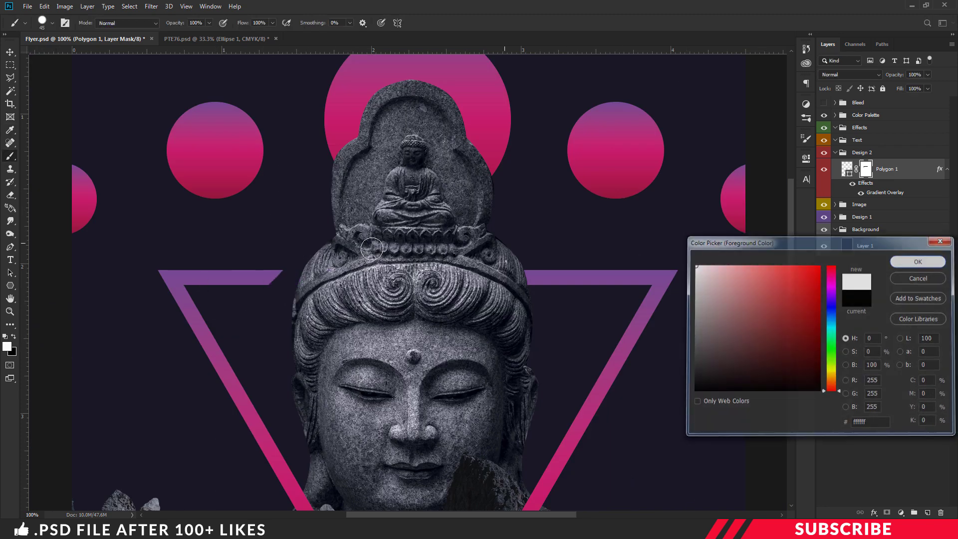
mouse_move(274, 275)
left_mouse_down()
mouse_move(342, 278)
mouse_move(321, 276)
mouse_move(320, 287)
mouse_move(329, 275)
mouse_move(311, 284)
left_mouse_up()
Zoom out to 33.3% and add a new empty layer above Polygon 1.
key("x")
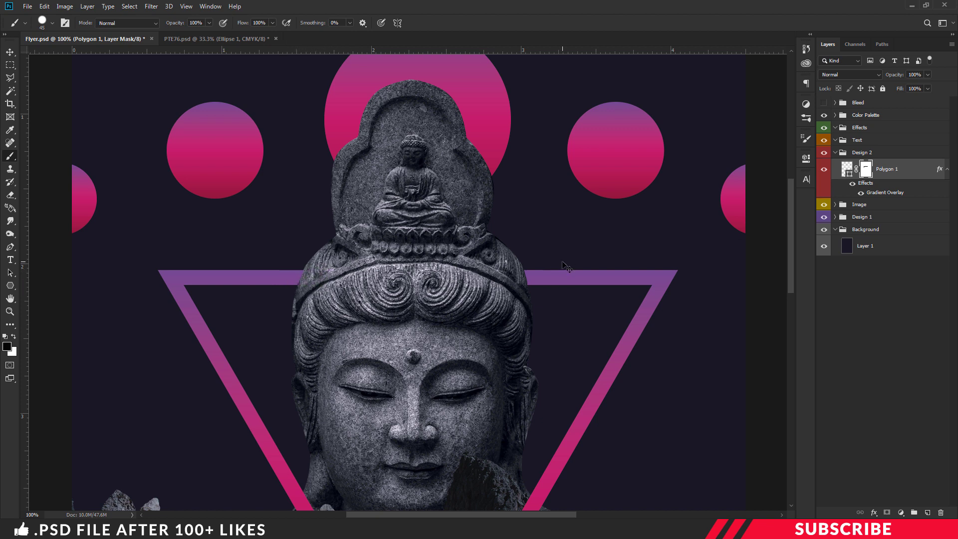
key("ctrl+minus")
scroll(537, 250, "down", 3)
key("ctrl+minus")
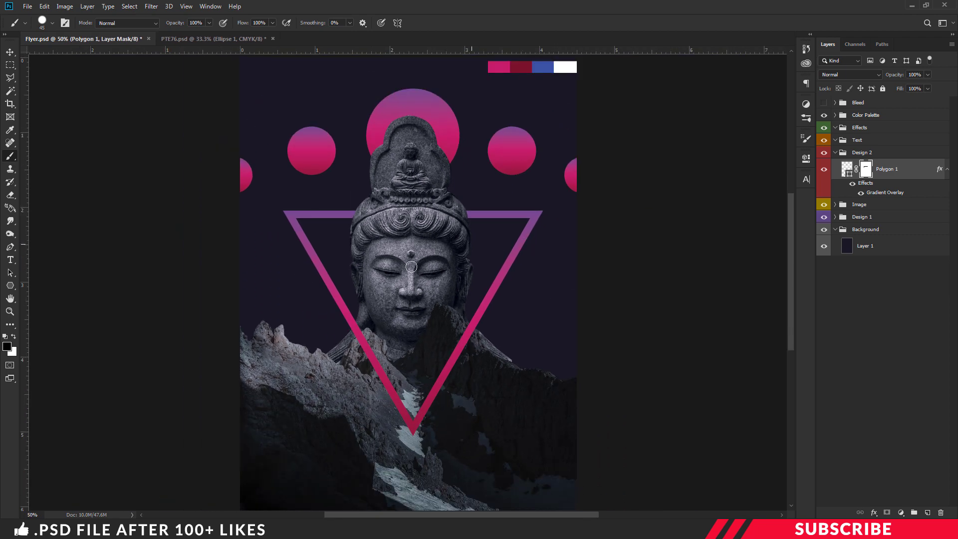
left_click(10, 51)
key("ctrl+minus")
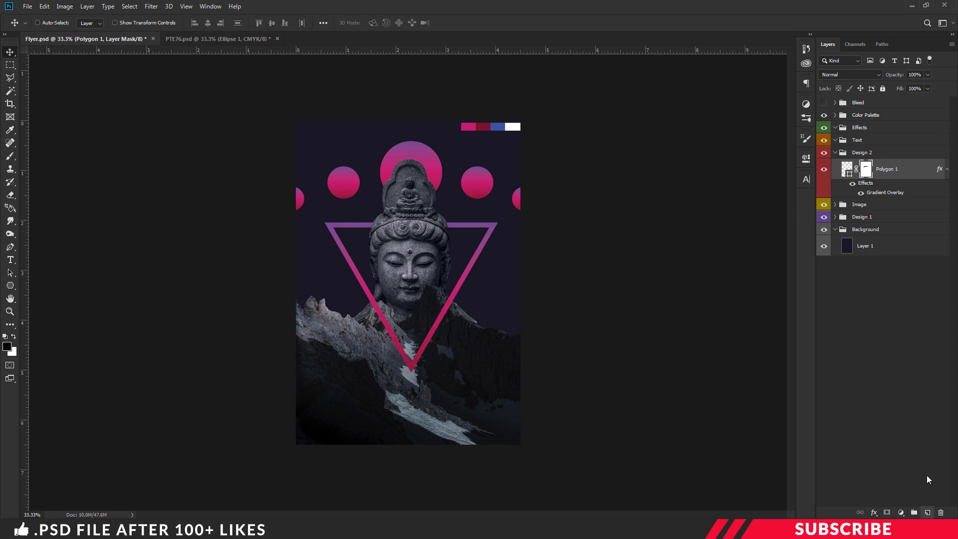
left_click(928, 514)
Draw a thin white vertical rectangle at the poster's lower left.
left_click(10, 286)
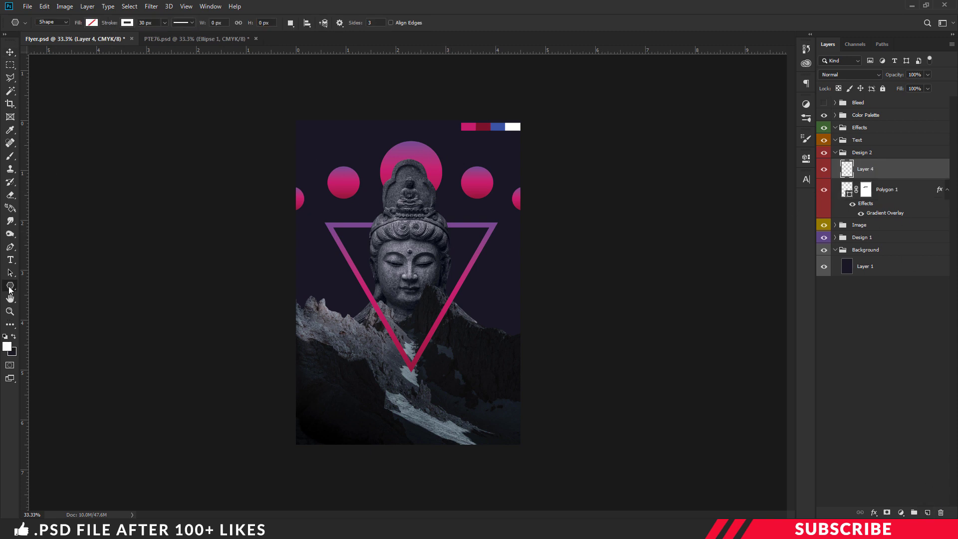
right_click(10, 288)
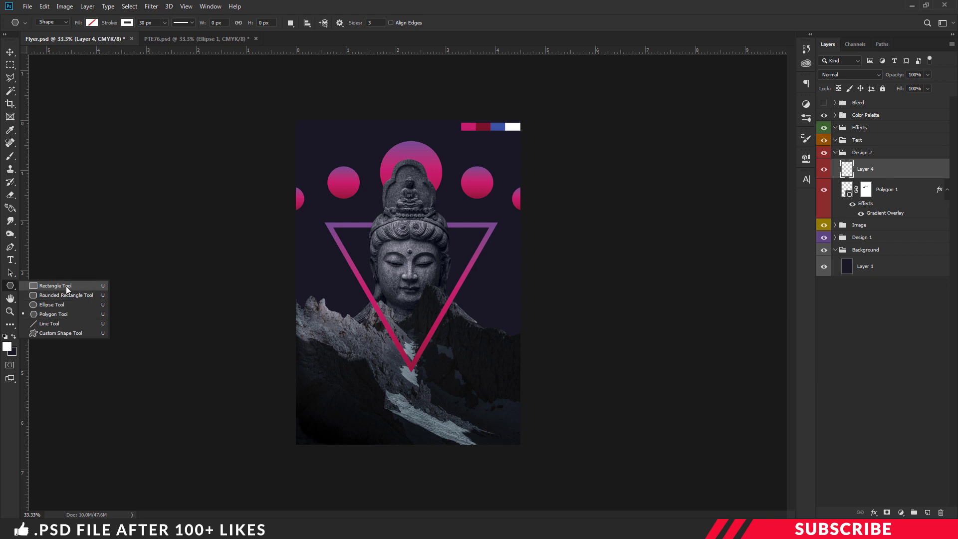
left_click(66, 286)
left_click(91, 23)
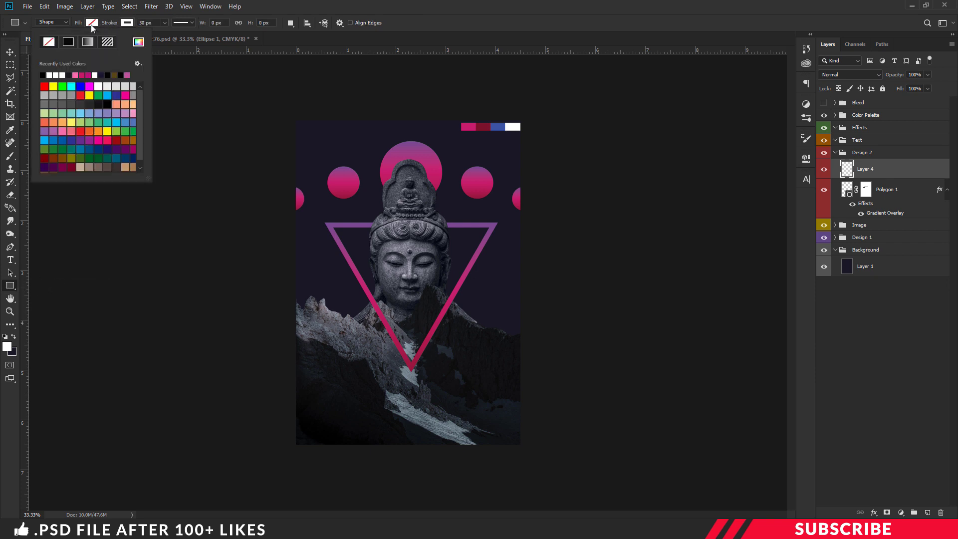
left_click(138, 41)
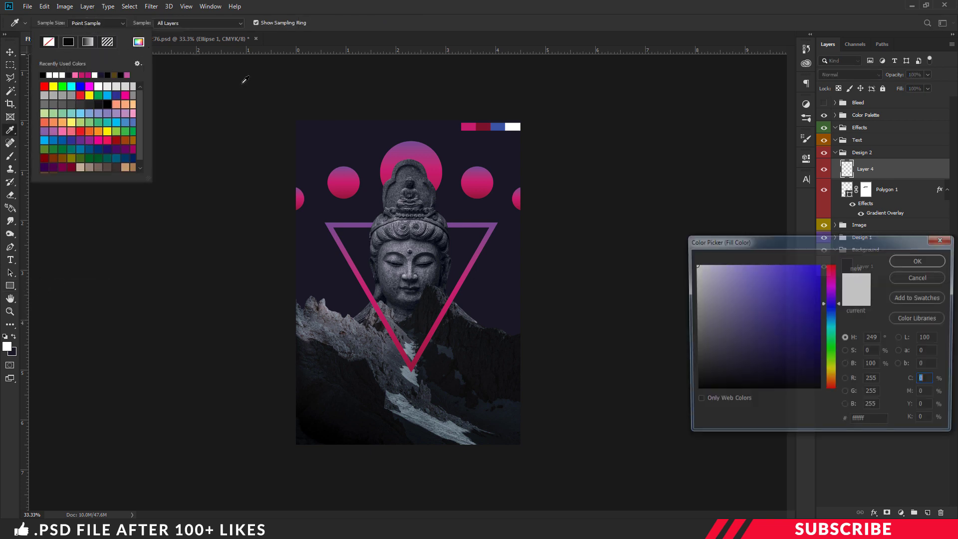
left_click(920, 259)
left_click(128, 23)
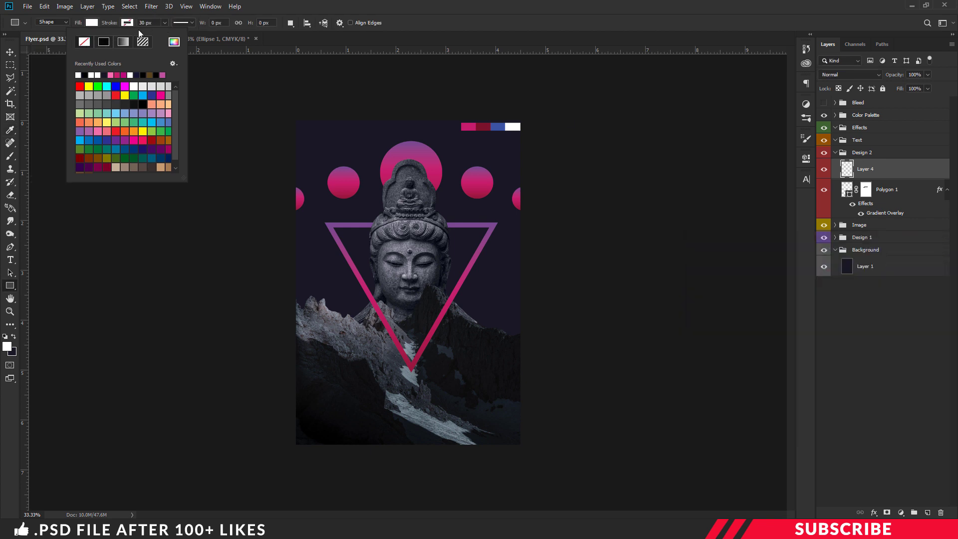
key("Escape")
left_click_drag(321, 405, 324, 449)
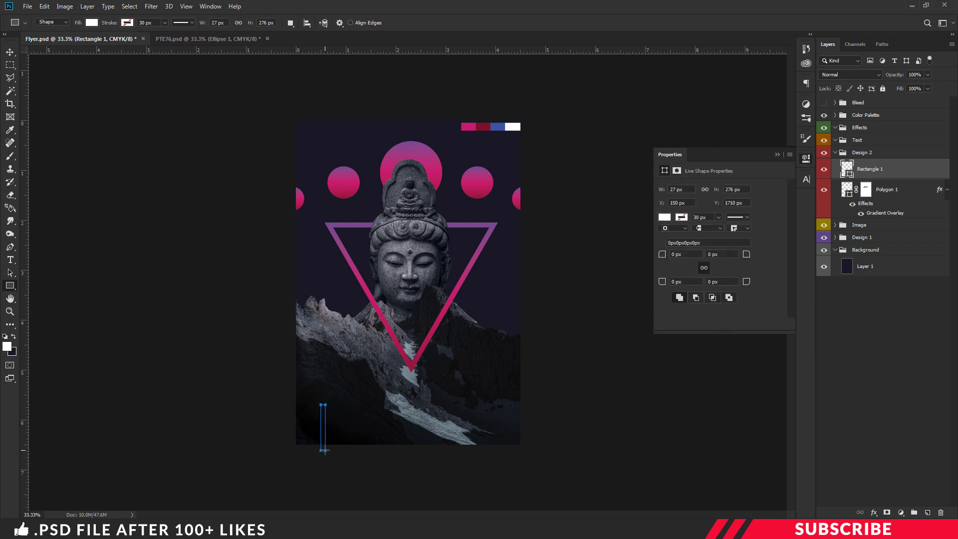
Give Rectangle 1 the triangle's pink gradient layer style.
key("ctrl+plus")
scroll(341, 394, "down", 3)
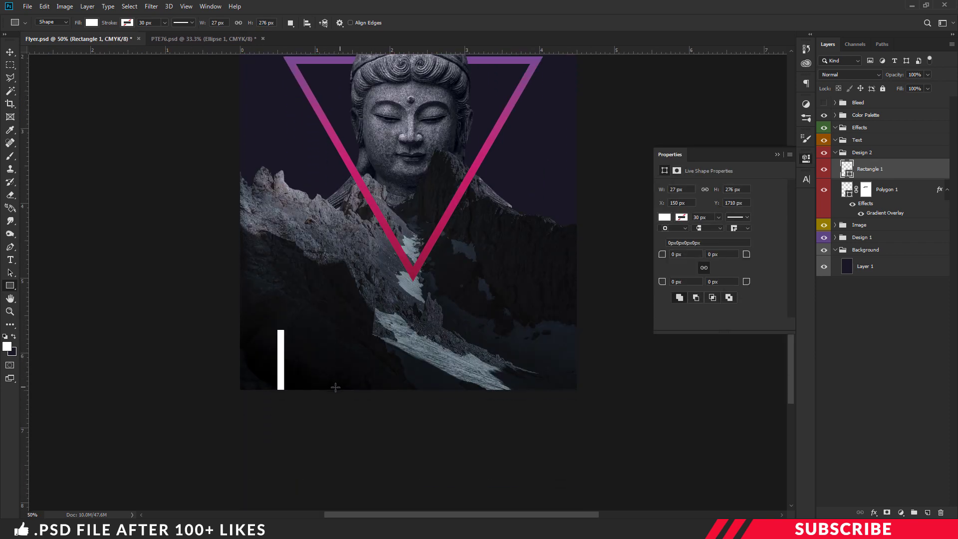
left_click(807, 162)
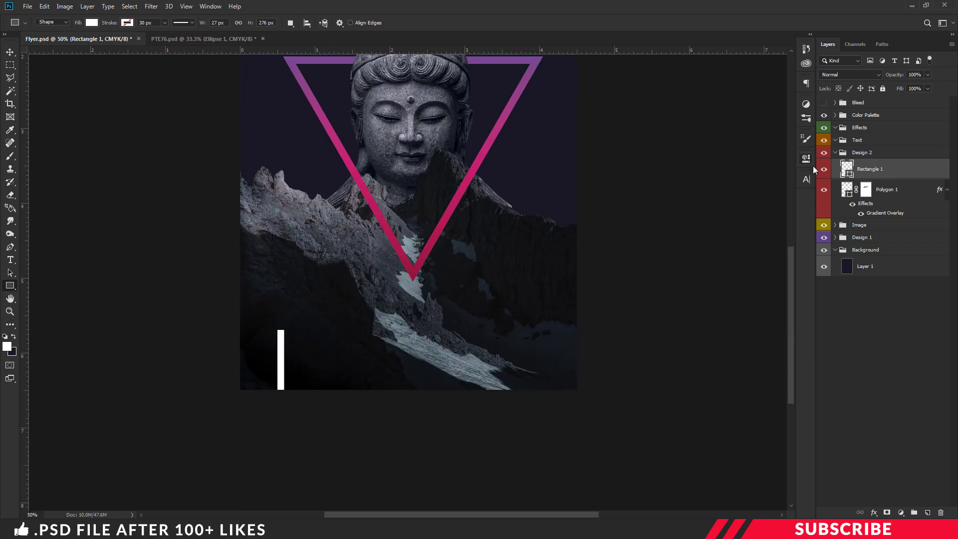
right_click(885, 172)
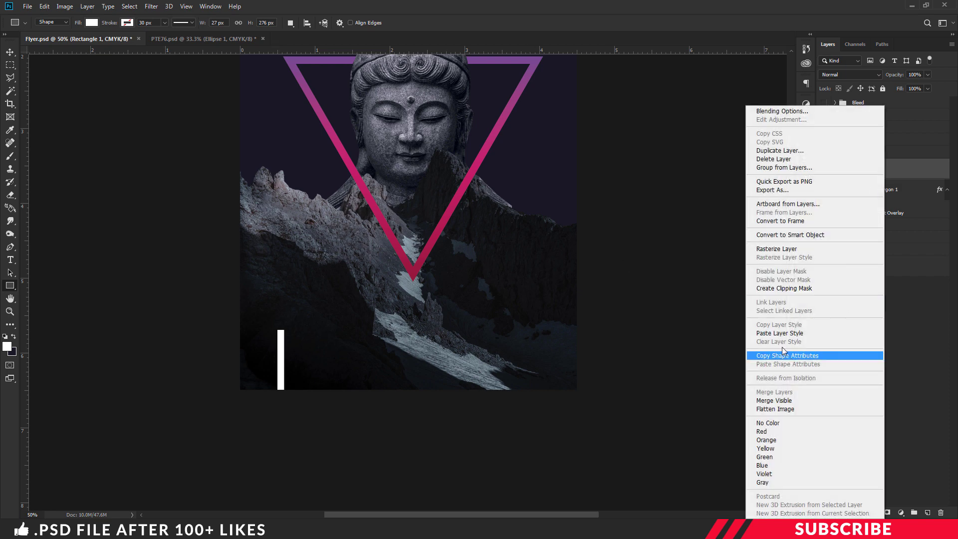
left_click(804, 334)
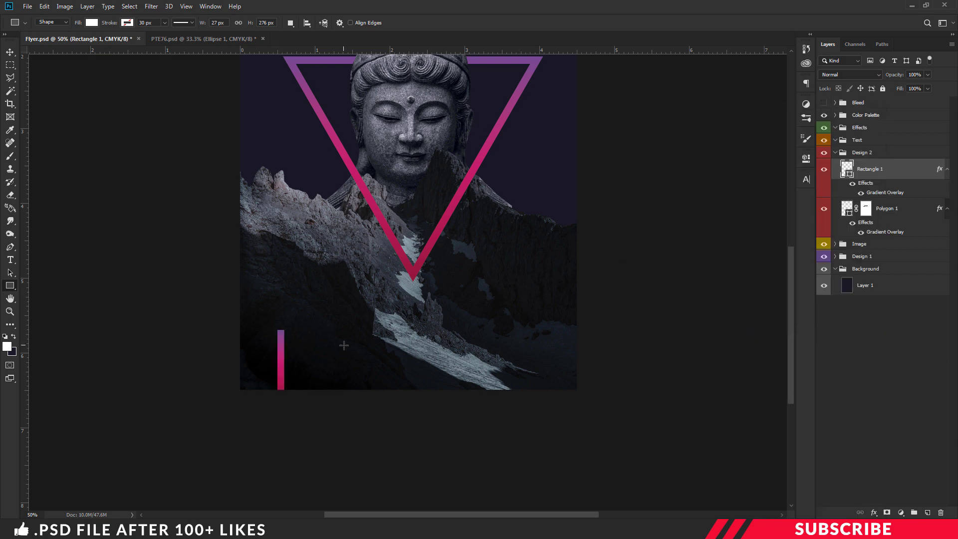
Copy the pink bar with Alt-drag and Ctrl+J to make more bars, then zoom out.
left_click(11, 52)
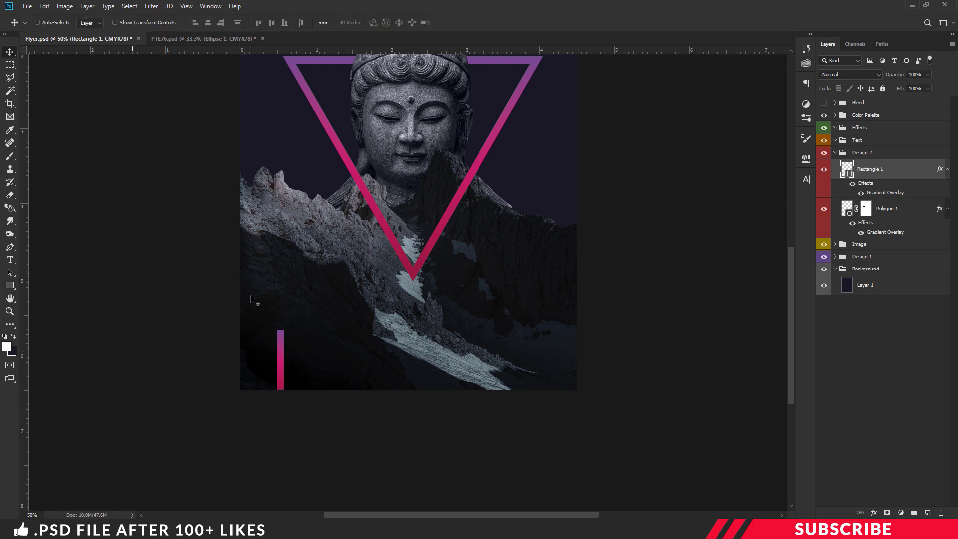
left_click_drag(309, 365, 513, 394)
key("ctrl+j")
key("ctrl+j")
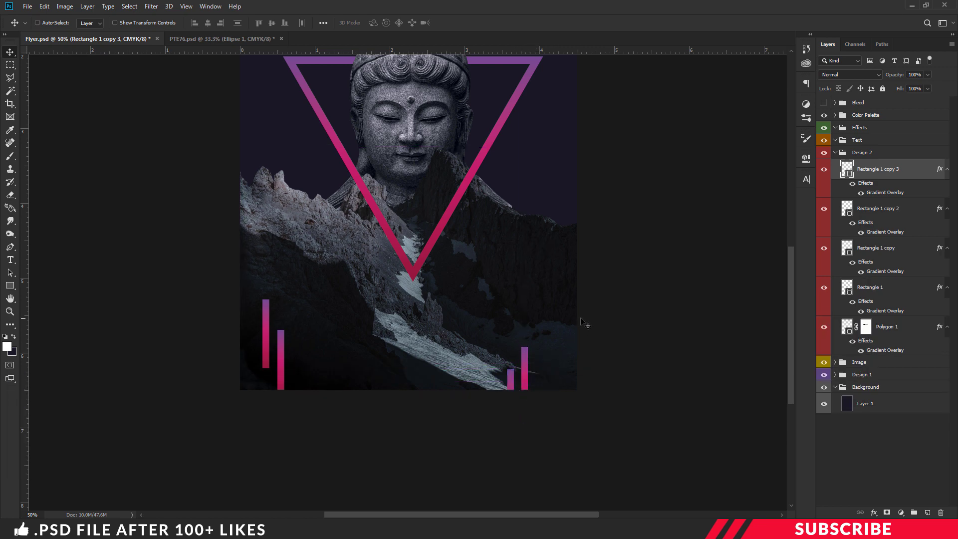
key("ctrl+minus")
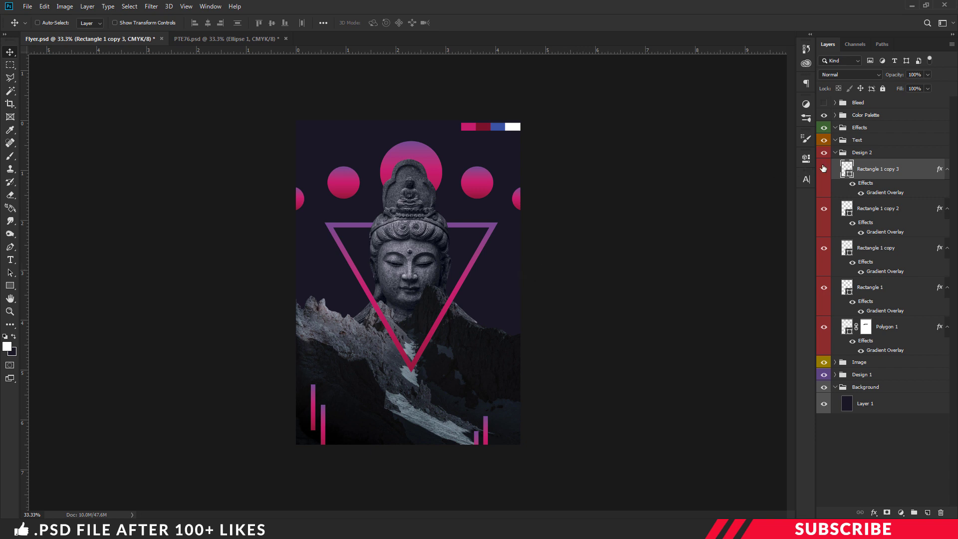
Collapse Design 2, add a new layer in the Text group, and set white as the text colour.
left_click(835, 153)
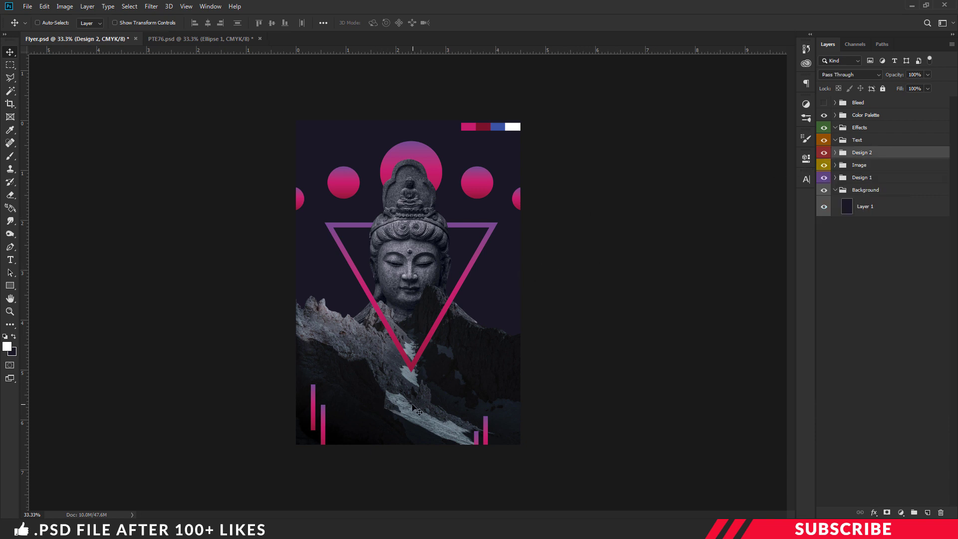
left_click(855, 140)
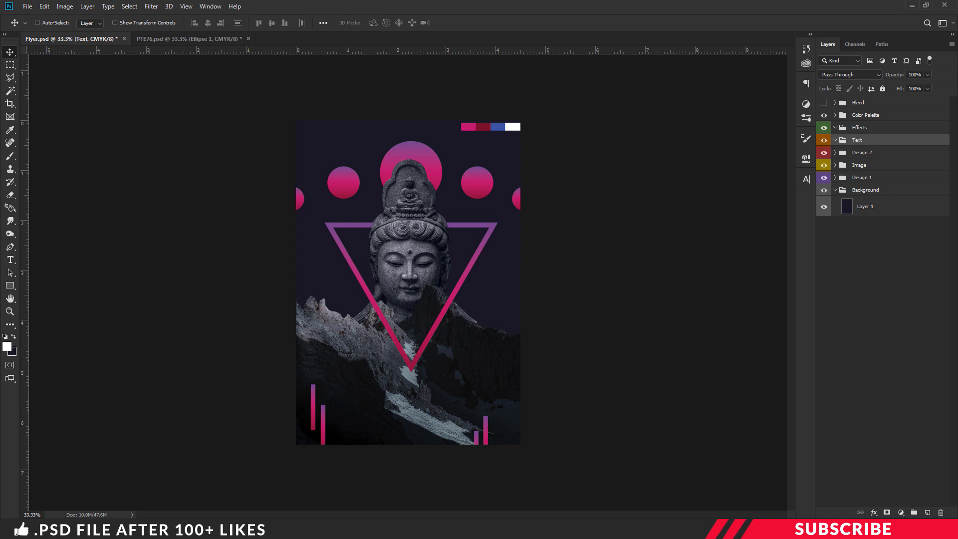
left_click(926, 512)
key("t")
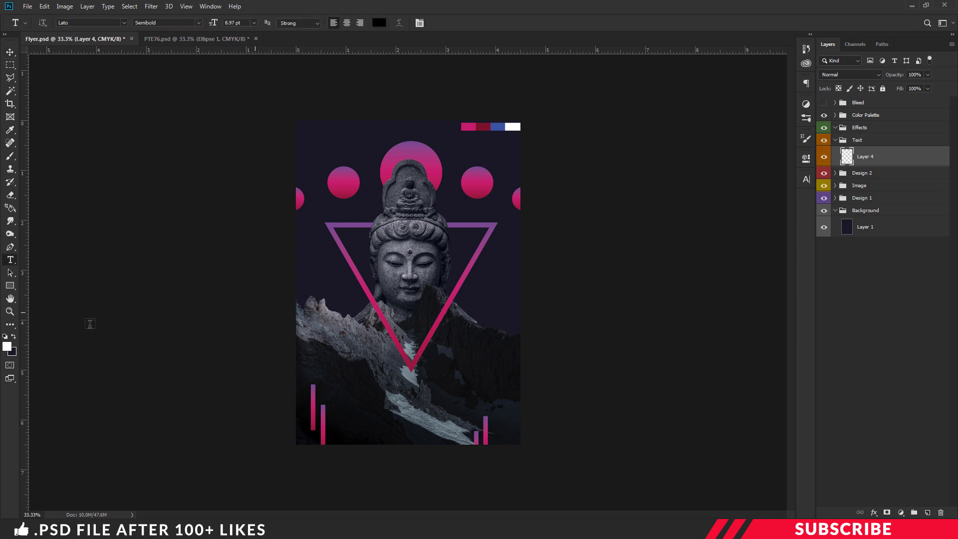
left_click(6, 346)
left_click(920, 260)
Type ELECTRO in the Regular font style near the flyer's bottom.
type("2")
left_click(198, 22)
left_click(160, 80)
left_click(363, 395)
type("ELCCTRO")
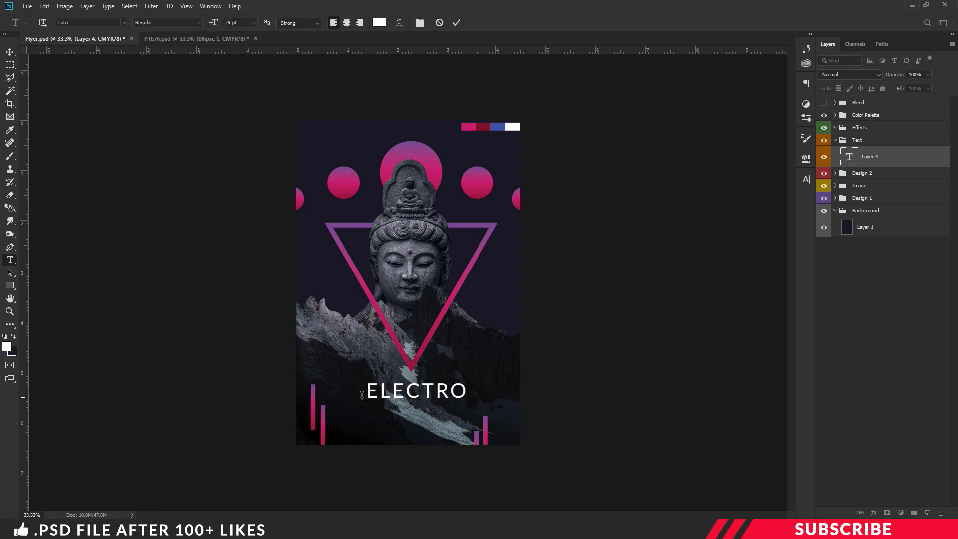
key("ctrl+Return")
Copy the text below ELECTRO and change it to a smaller 29.12.26 date.
key("v")
key("ctrl+plus")
left_click_drag(423, 363, 385, 377)
double_click(424, 389)
type("29.12.26")
key("ctrl+Return")
key("ctrl+t")
key("Return")
Duplicate the date, move it right, and change it to YOURSITE.COM at 7 pt.
key("ctrl+j")
scroll(385, 414, "up", 2)
left_click_drag(384, 414, 530, 290)
double_click(512, 294)
type("YOURSITE.COM")
key("ctrl+Return")
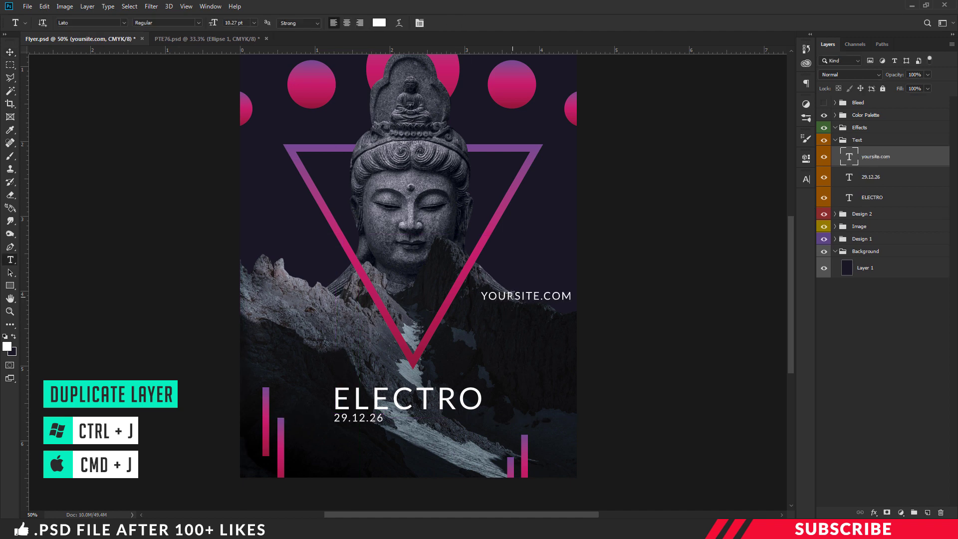
double_click(512, 296)
left_click(254, 22)
left_click(241, 22)
left_click_drag(240, 23, 224, 23)
type("7")
key("Return")
key("ctrl+Return")
Rotate YOURSITE.COM 90° CCW up the right edge and place the studio name top-left.
key("ctrl+t")
right_click(525, 297)
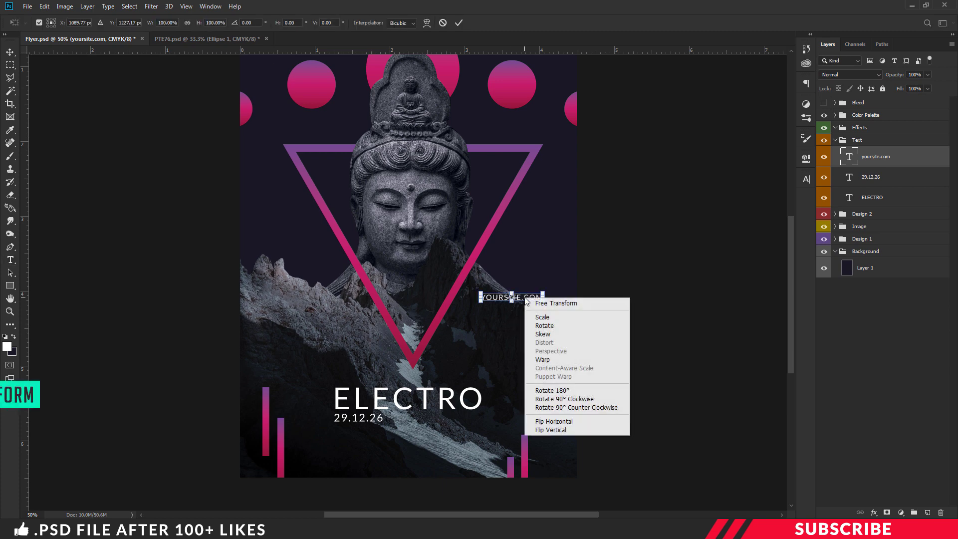
left_click(557, 409)
key("Return")
key("v")
left_click_drag(511, 297, 560, 199)
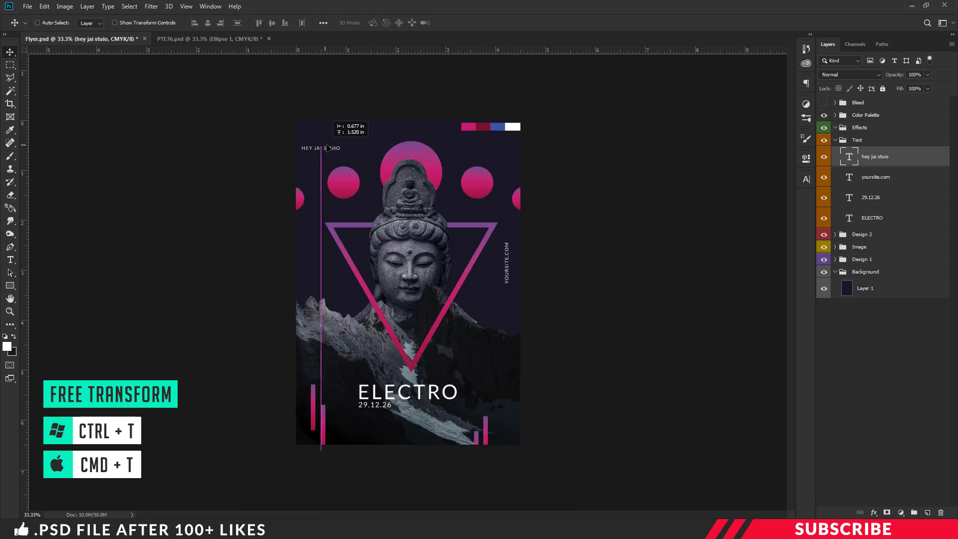
left_click_drag(353, 155, 338, 149)
key("ctrl+plus")
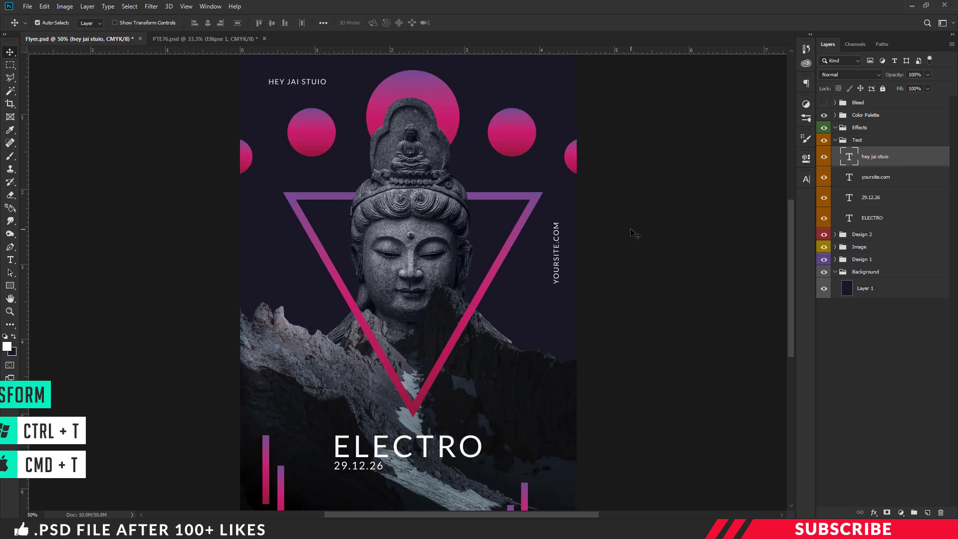
Add a new layer above Layer 1 in Background and sample the pink palette swatch as foreground.
left_click(871, 276)
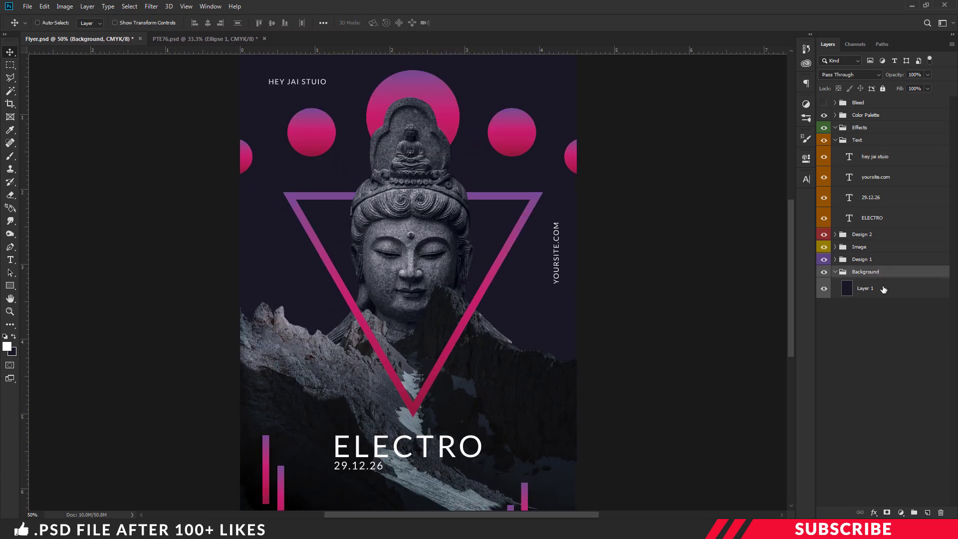
left_click(878, 289)
left_click(927, 511)
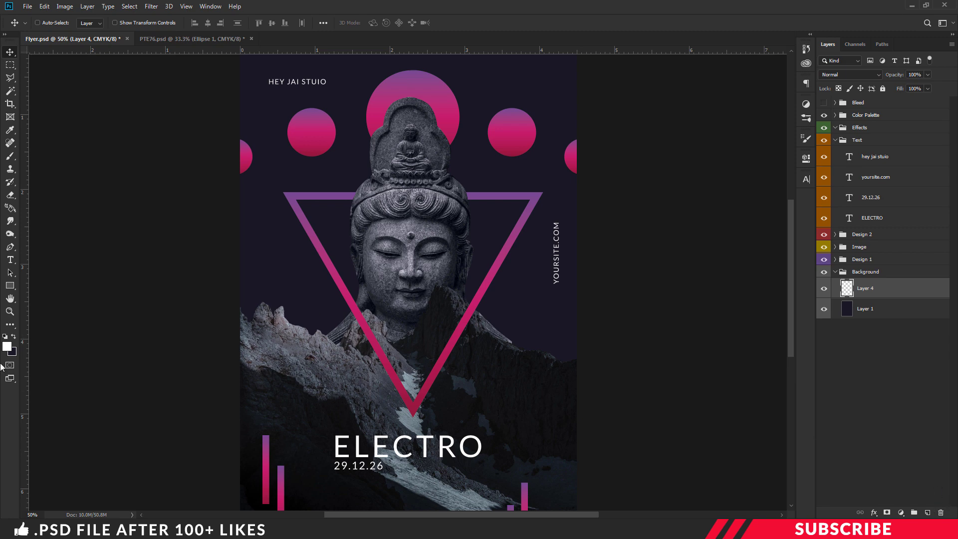
left_click(8, 347)
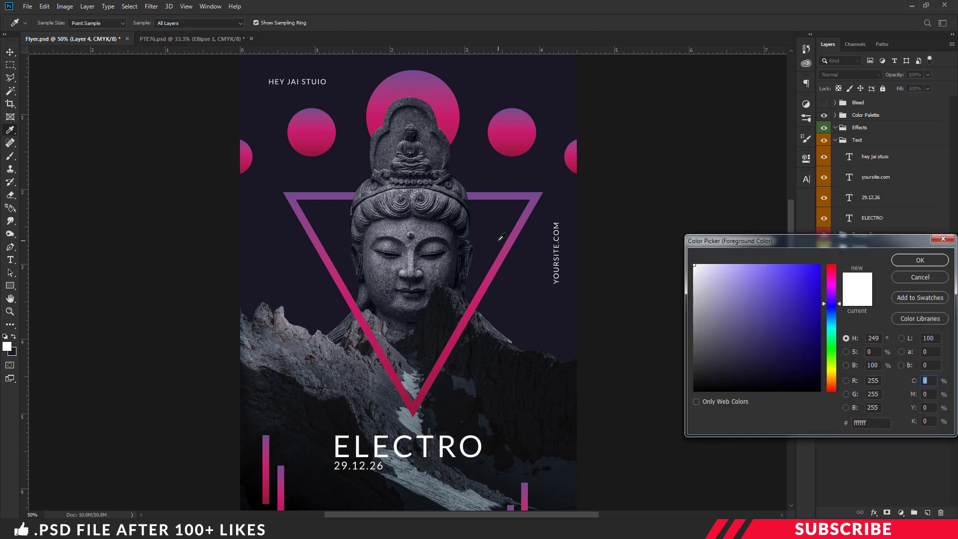
key("ctrl+minus")
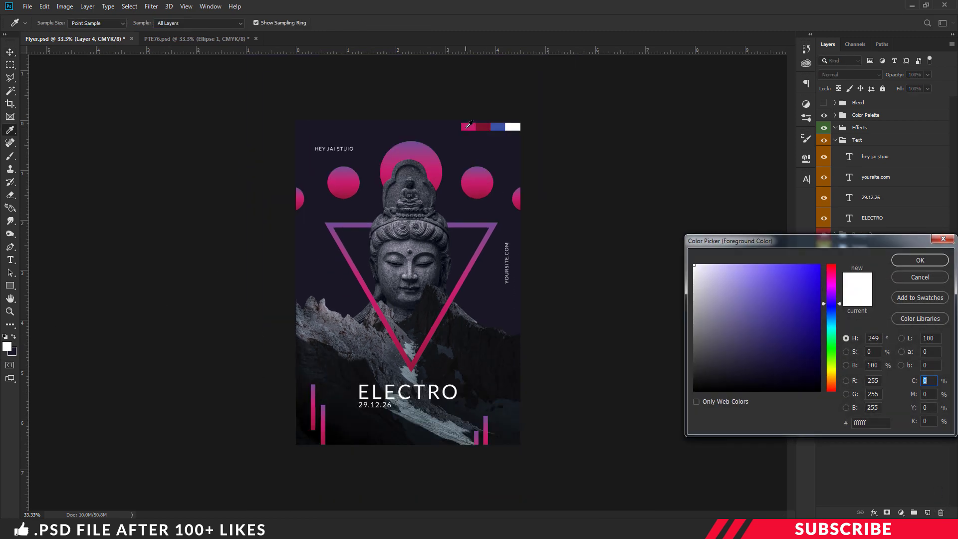
left_click(467, 127)
left_click(913, 260)
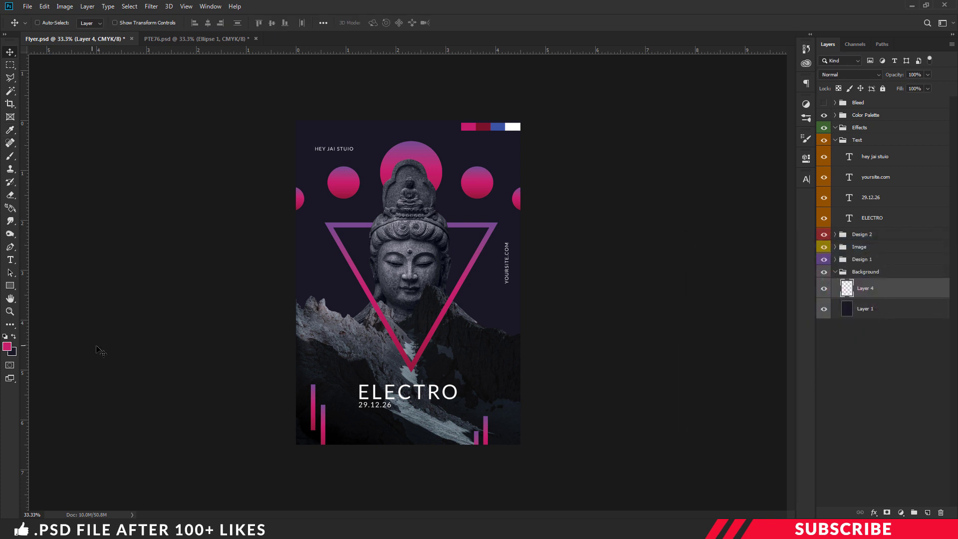
Set up a 1300 px Soft Round Pressure Opacity brush.
key("b")
right_click(16, 161)
left_click(52, 155)
left_click(51, 23)
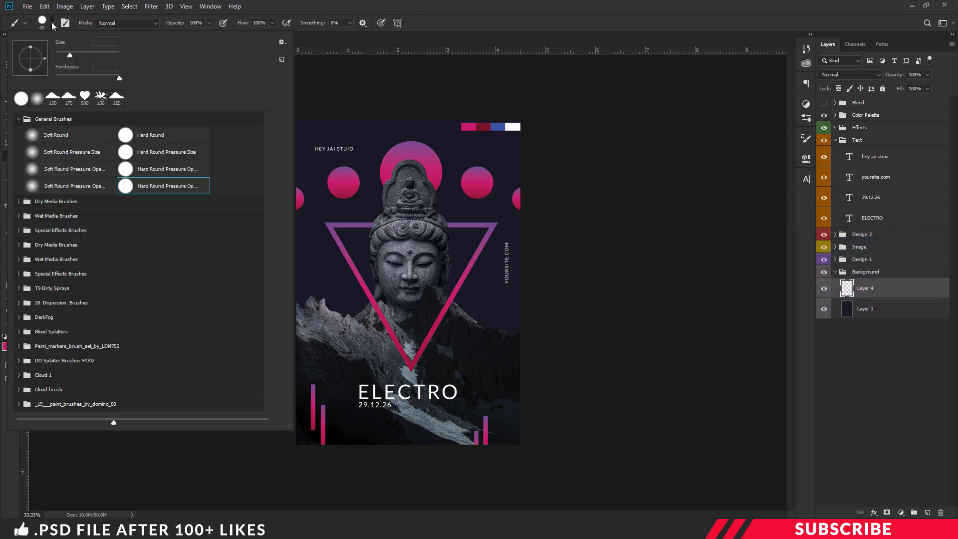
left_click(67, 189)
left_click(437, 16)
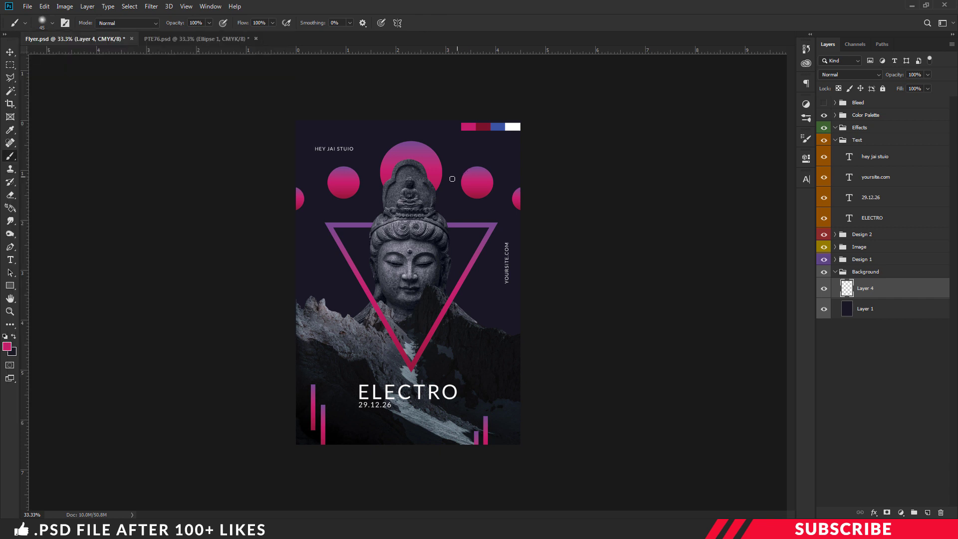
key("bracketright")
key("bracketright")
key("bracketright")
key("bracketright")
key("bracketright")
key("bracketright")
key("bracketright")
key("bracketright")
key("bracketright")
key("bracketright")
key("bracketright")
key("bracketright")
key("bracketright")
key("bracketright")
key("bracketright")
key("bracketright")
key("bracketright")
key("bracketright")
key("bracketright")
key("bracketright")
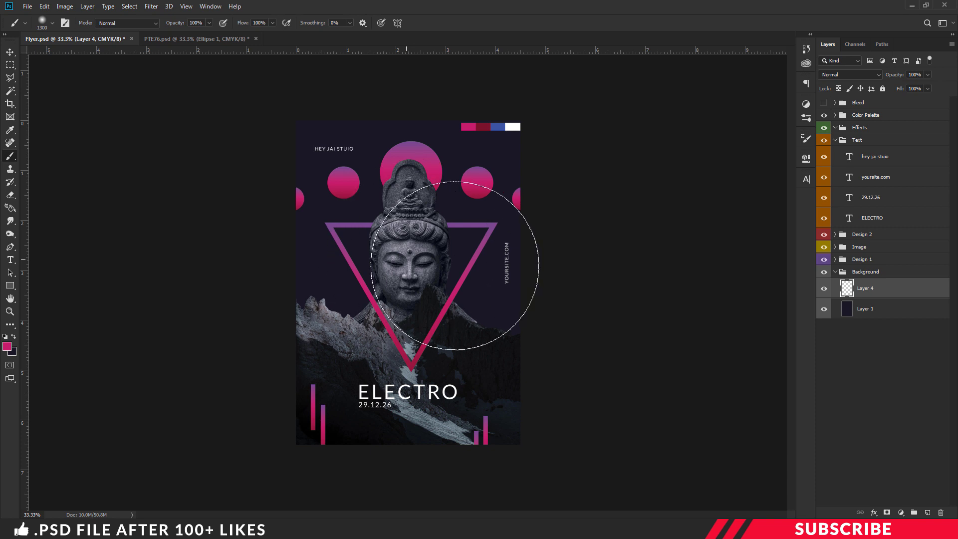
Set the layer to Linear Dodge (Add), paint a pink glow behind the statue, and collapse Background.
left_click(872, 74)
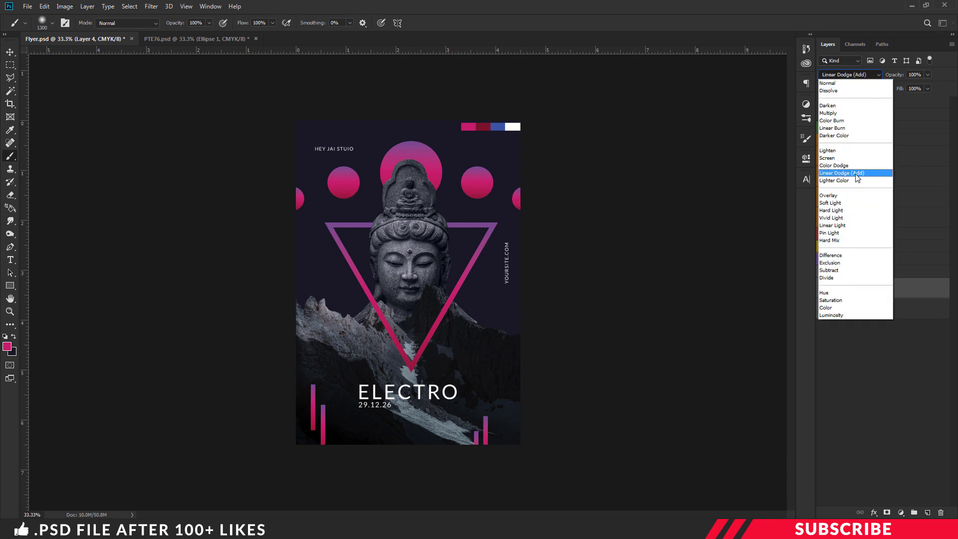
left_click(852, 173)
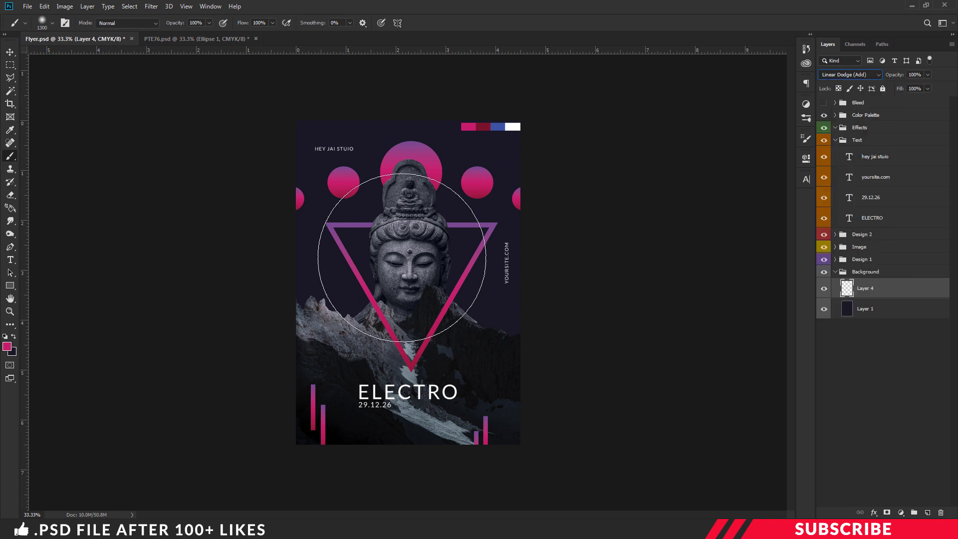
left_click(410, 250)
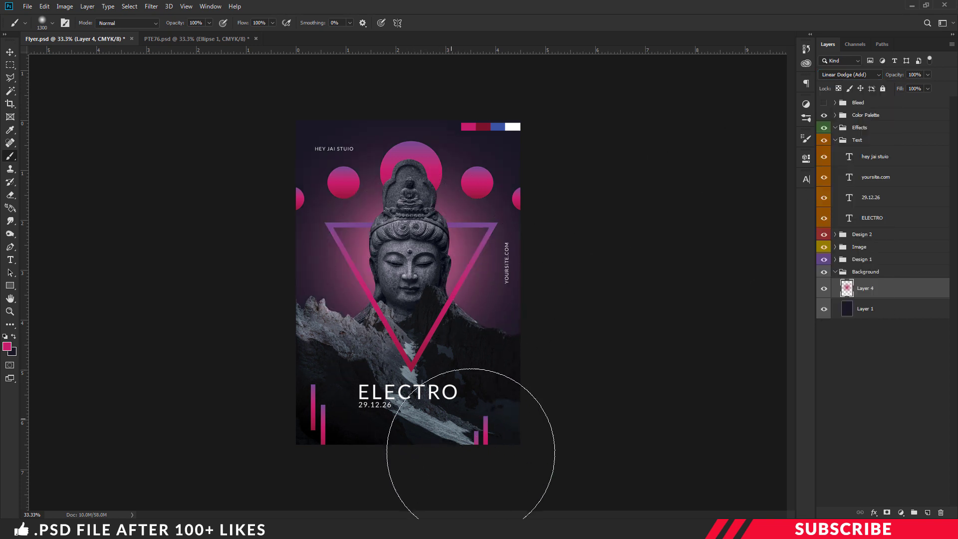
key("ctrl+plus")
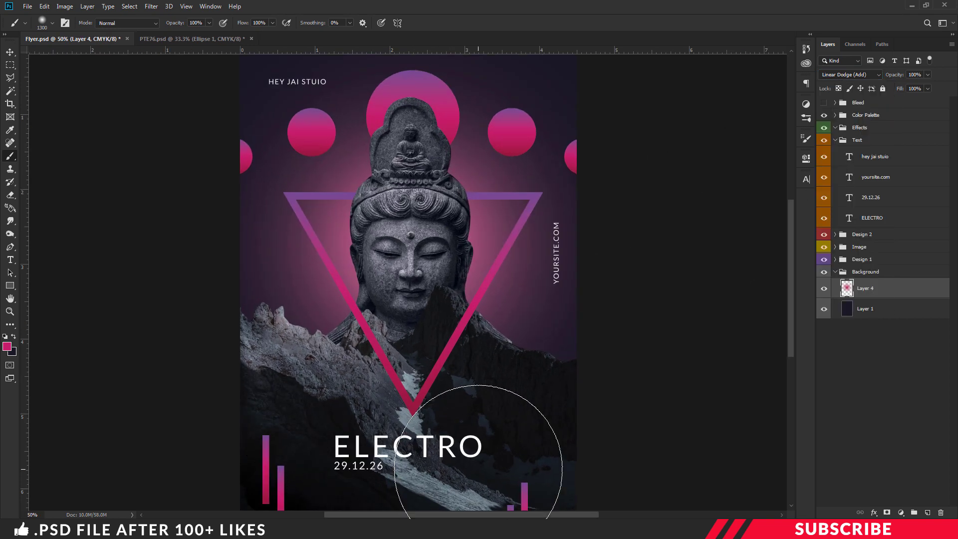
left_click(10, 52)
key("ctrl+minus")
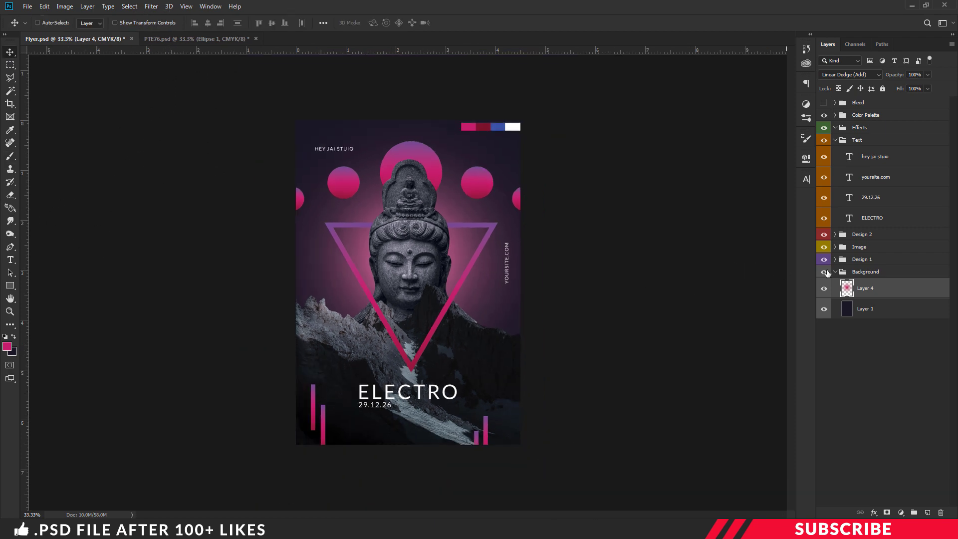
left_click(834, 272)
Collapse the Text group and add a Curves adjustment layer inside Effects.
left_click(835, 141)
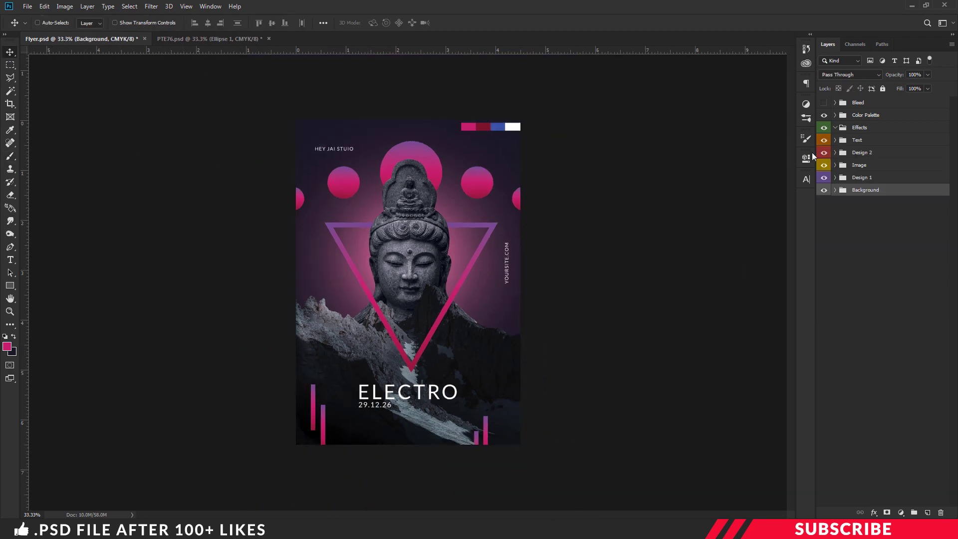
left_click(862, 129)
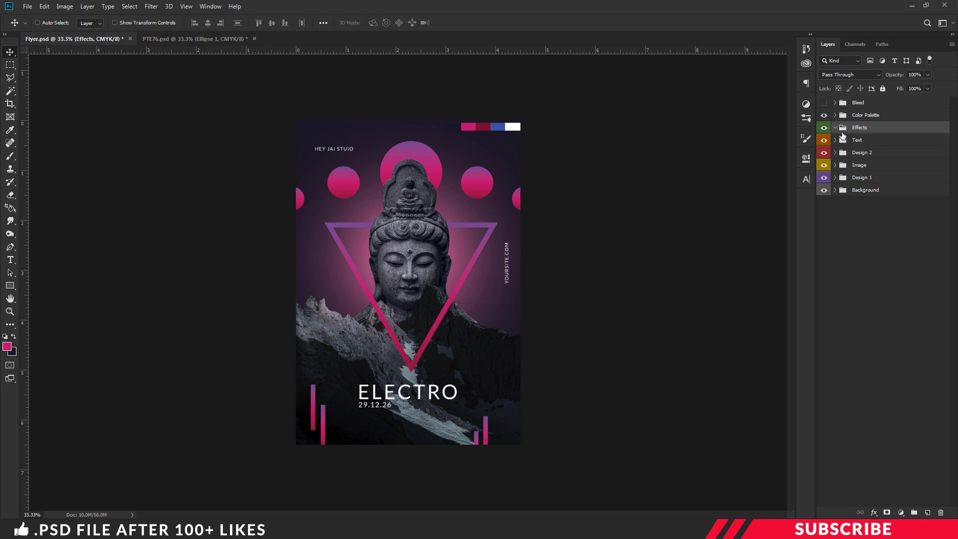
left_click(901, 513)
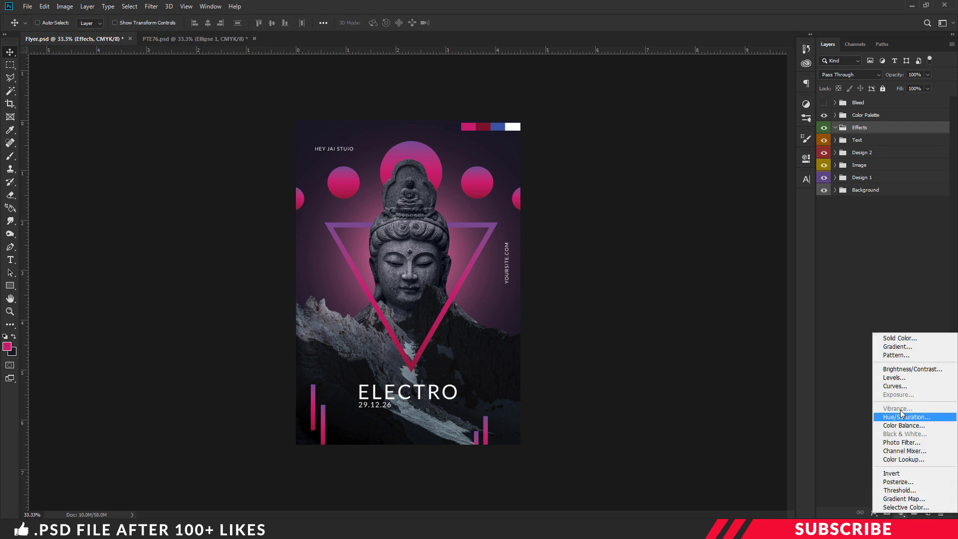
left_click(901, 387)
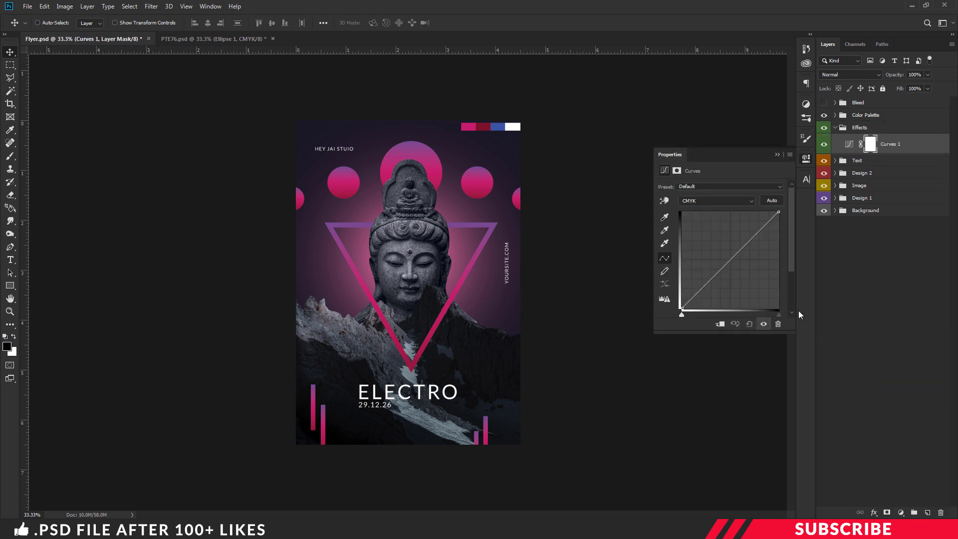
Pull the Cyan, Magenta and Yellow curve white points inward, lifting Cyan's black point slightly.
left_click(719, 202)
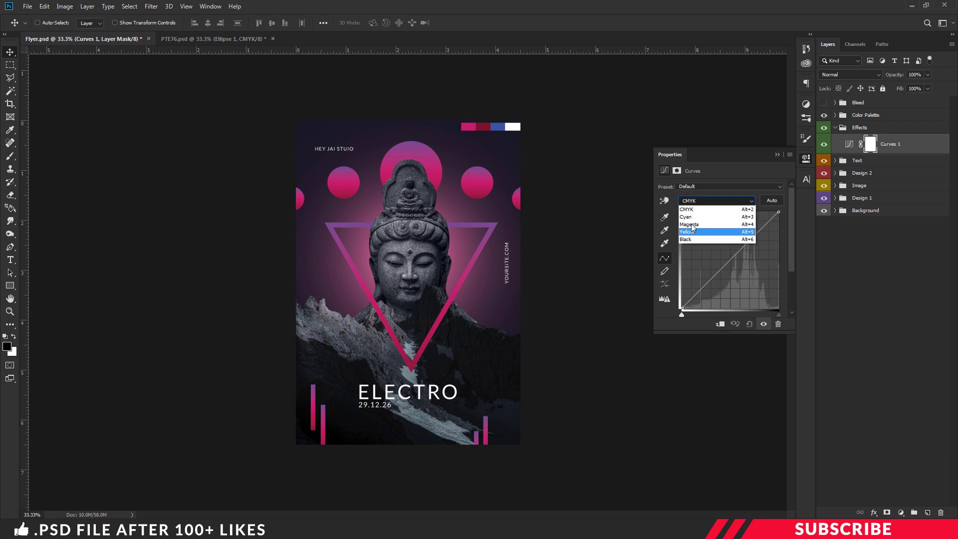
left_click(699, 218)
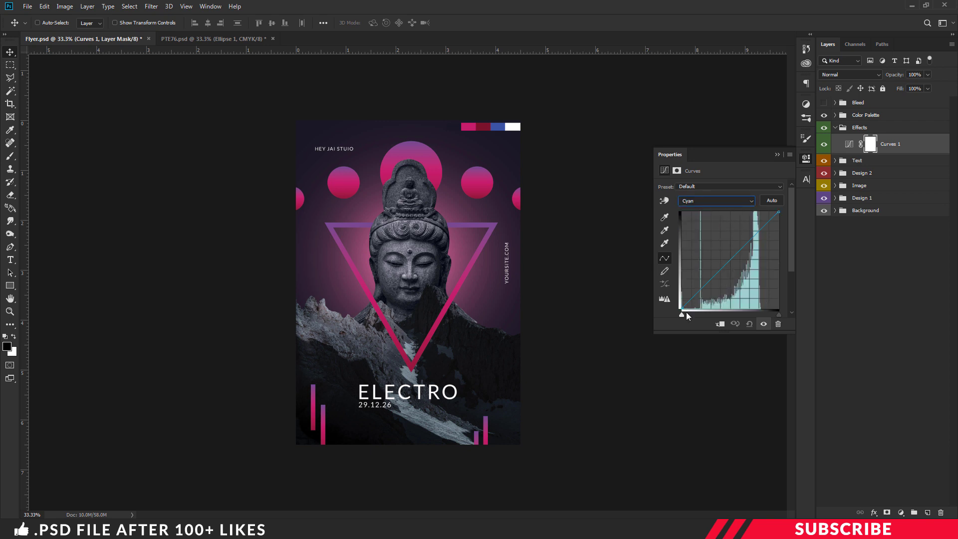
left_click_drag(683, 307, 682, 303)
left_click_drag(778, 212, 772, 212)
left_click(716, 201)
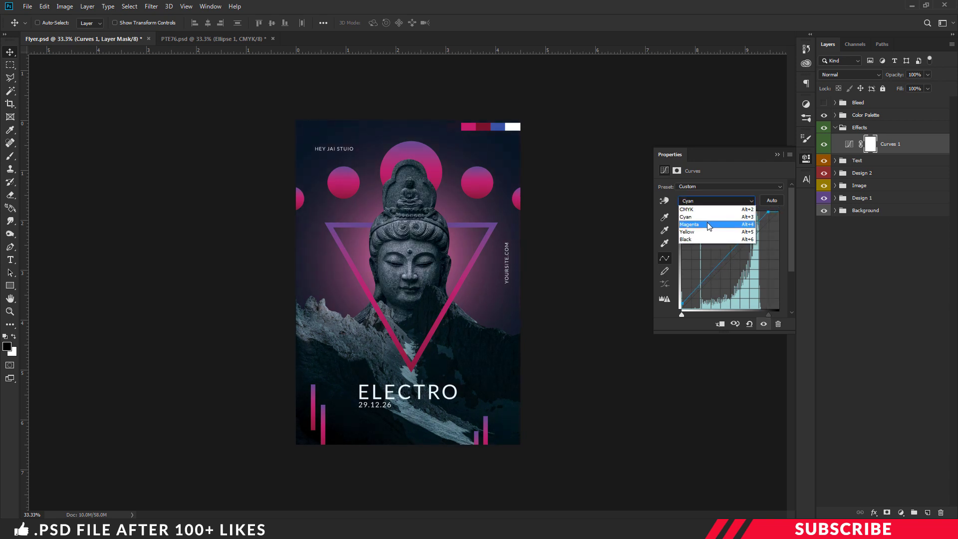
left_click(698, 225)
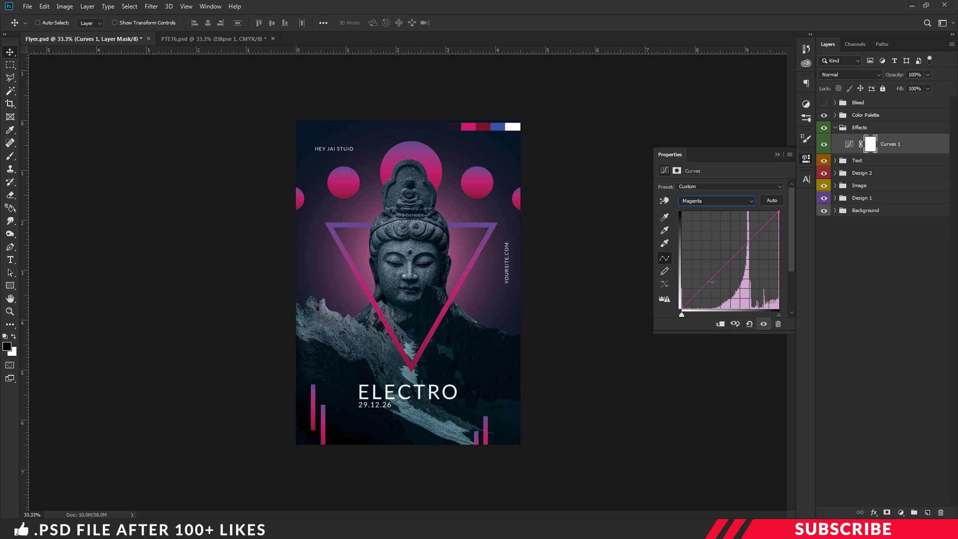
left_click_drag(778, 214, 771, 212)
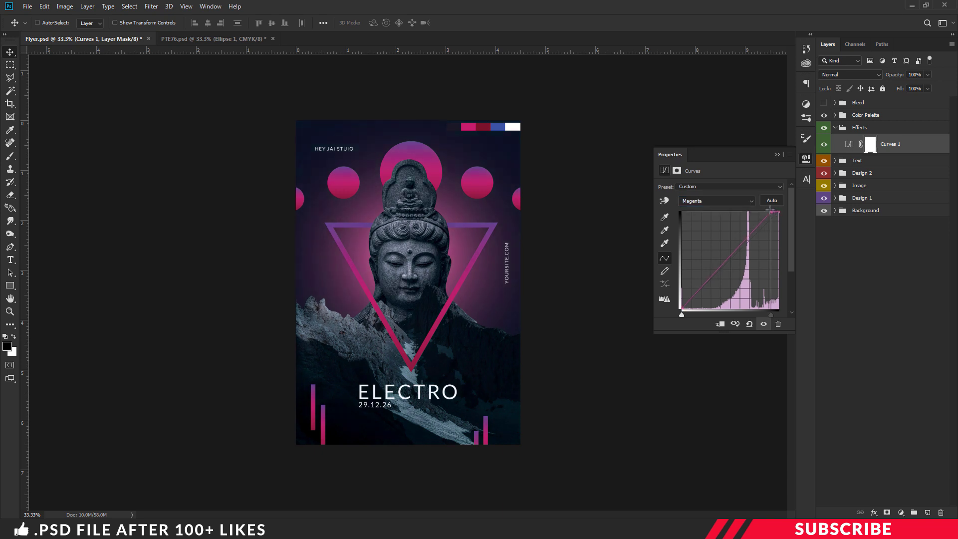
left_click(714, 200)
left_click(712, 232)
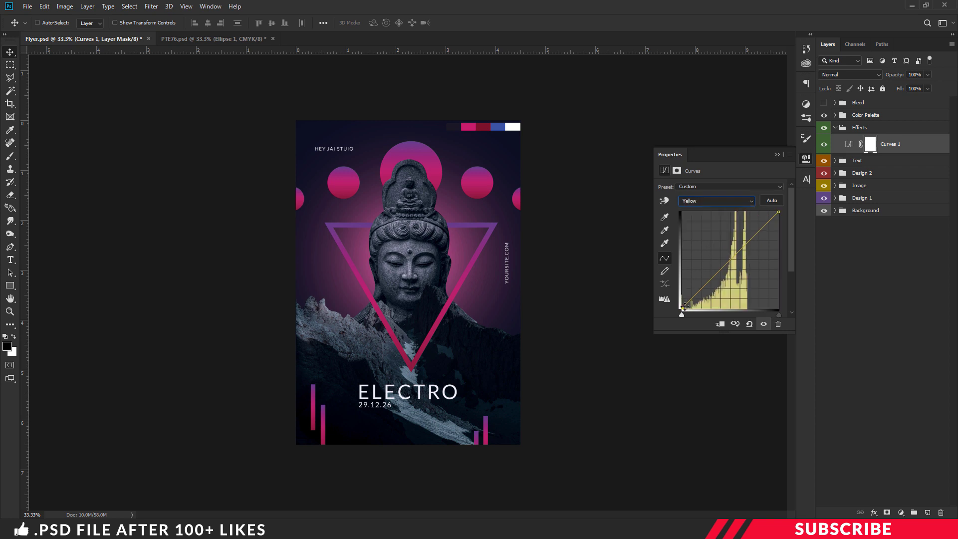
left_click_drag(778, 212, 771, 211)
left_click(806, 158)
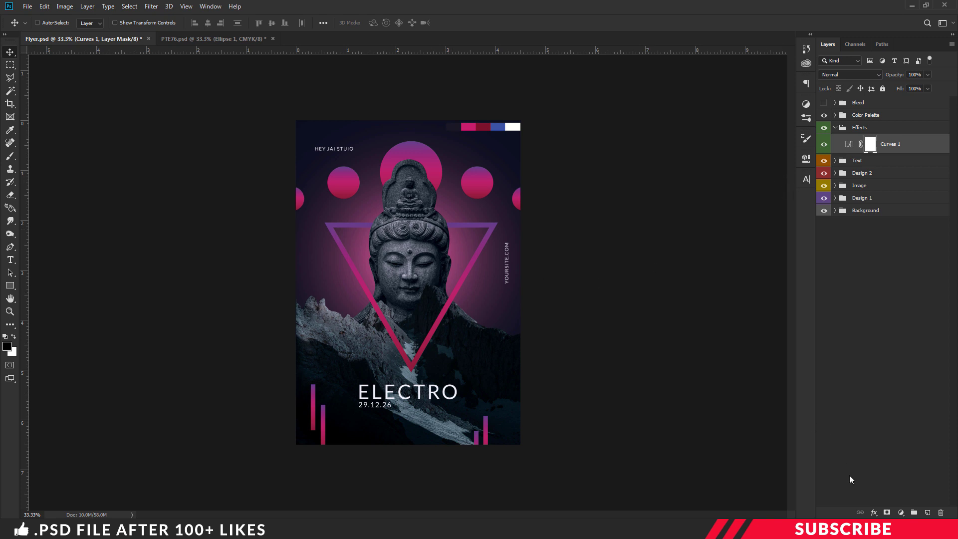
Add a Gradient Map in Effects using the blue-pink-red preset gradient.
left_click(901, 513)
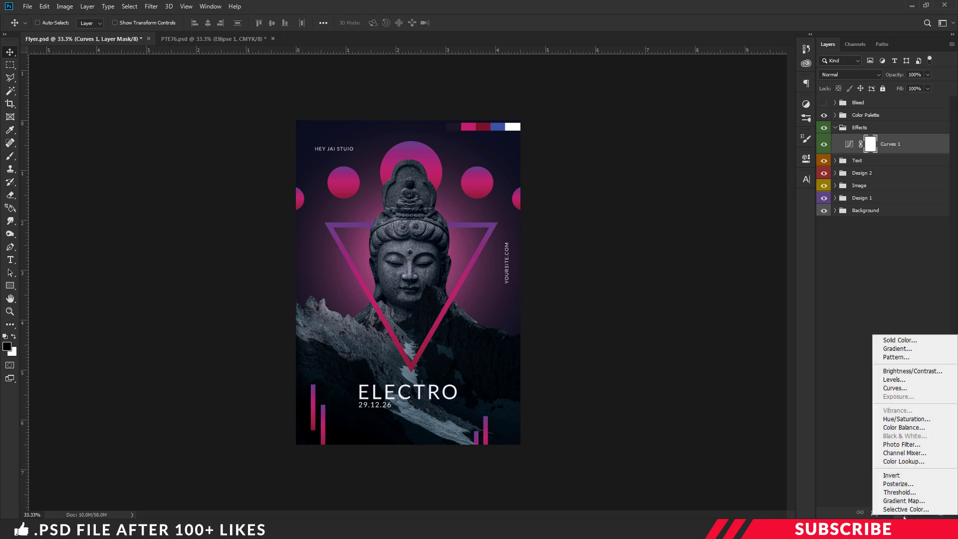
left_click(904, 501)
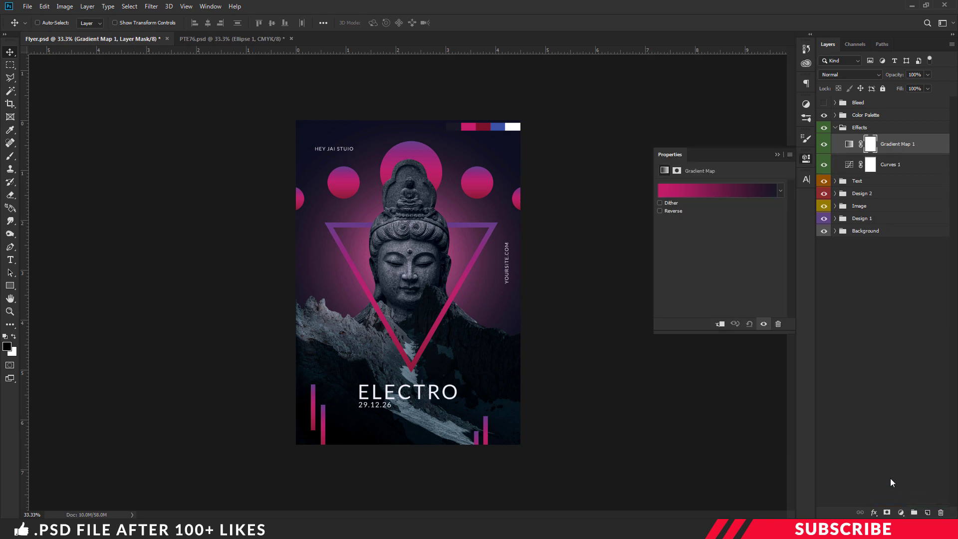
left_click(706, 190)
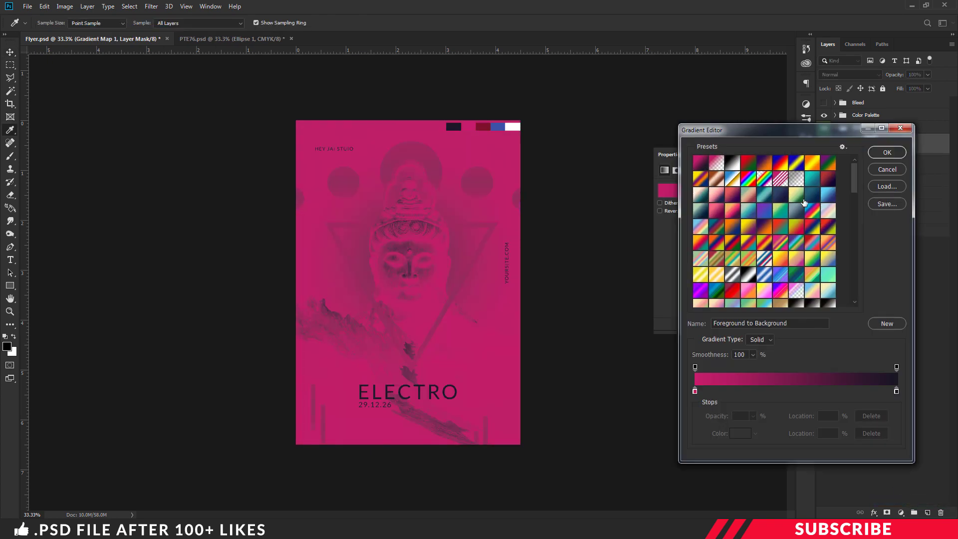
left_click_drag(854, 172, 852, 296)
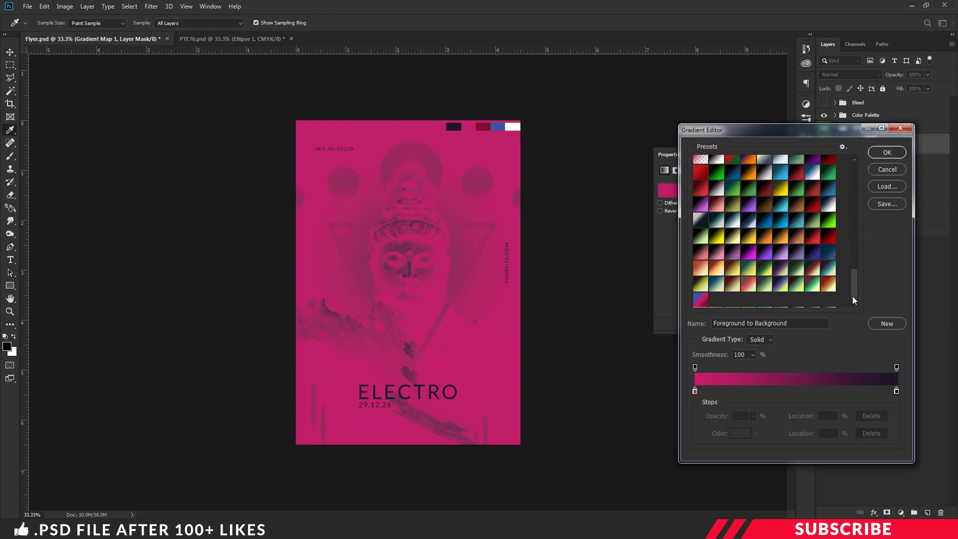
left_click(701, 300)
key("v")
left_click(878, 153)
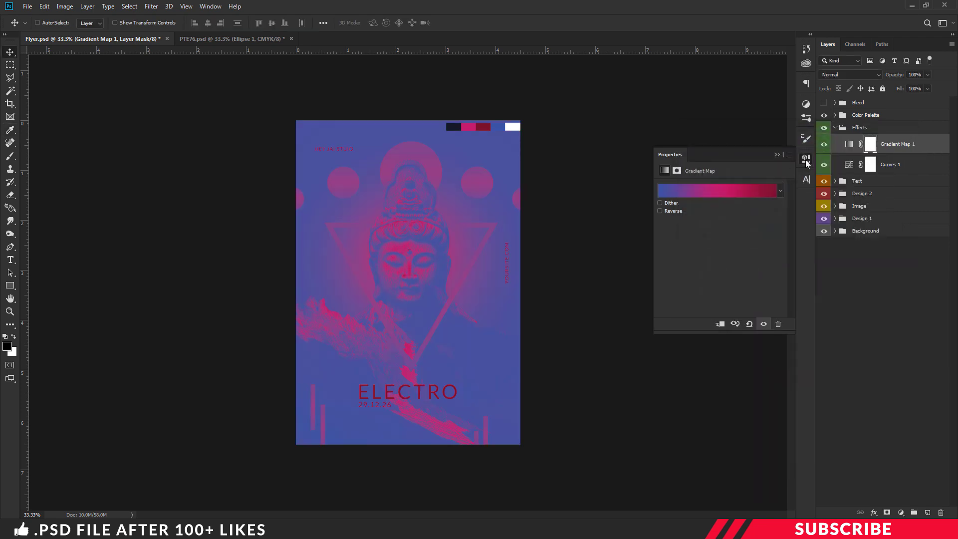
left_click(806, 160)
Set the Gradient Map layer to Overlay at 40% opacity.
left_click(870, 75)
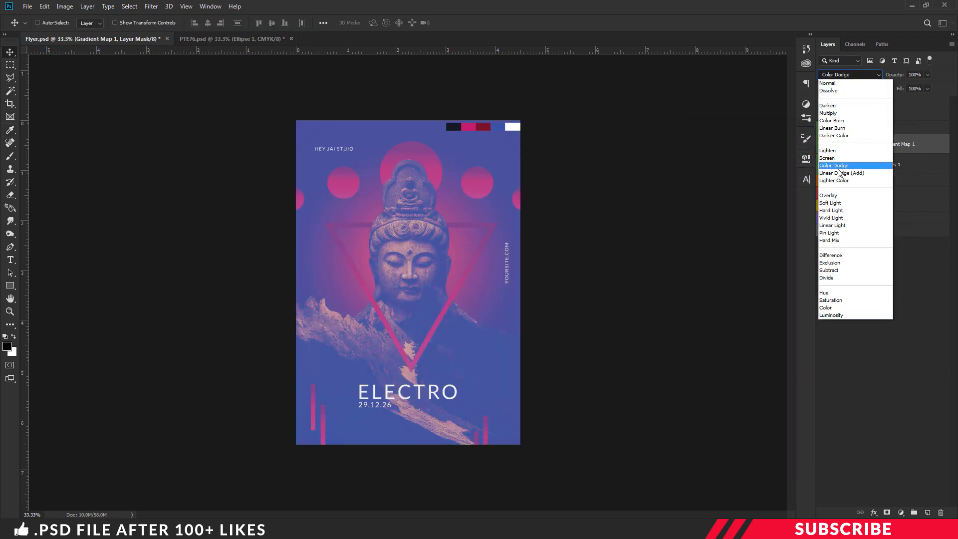
left_click(831, 196)
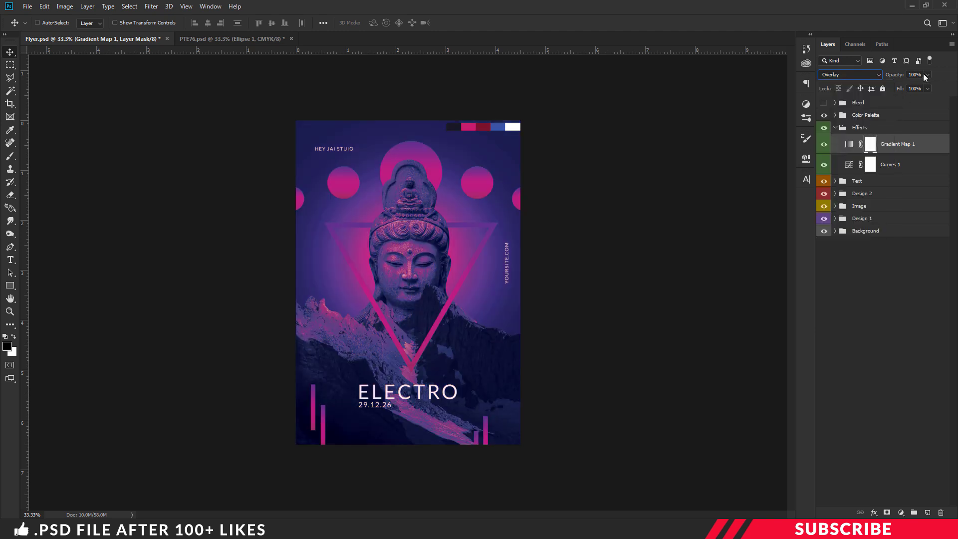
type("40")
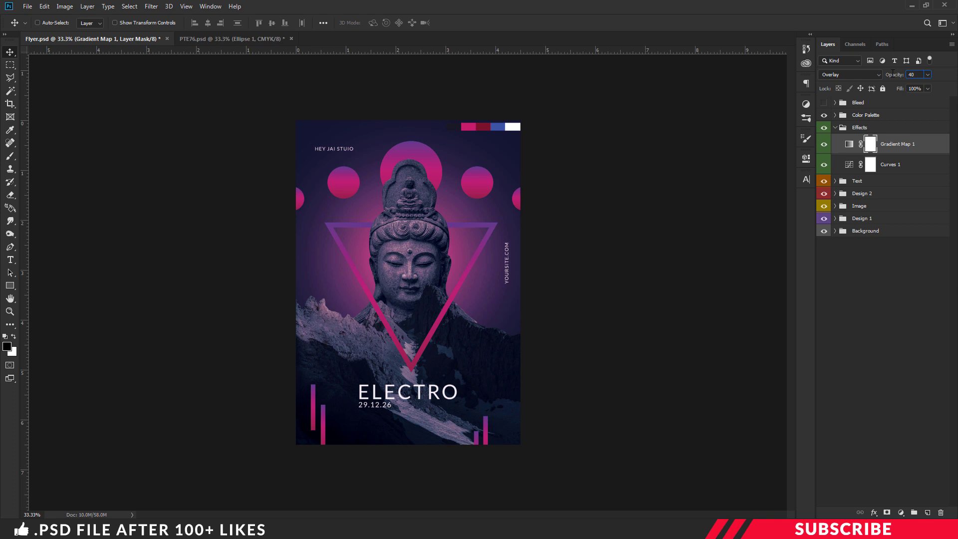
key("Return")
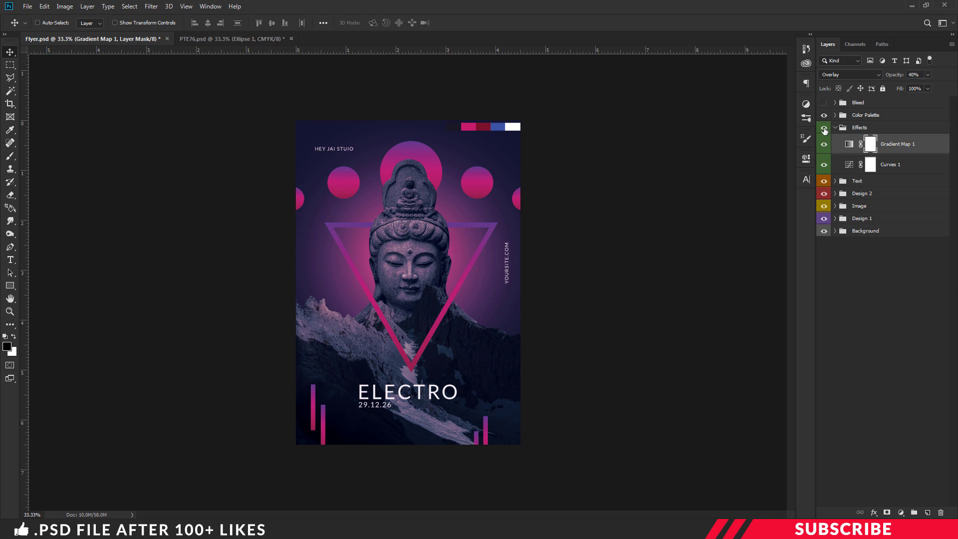